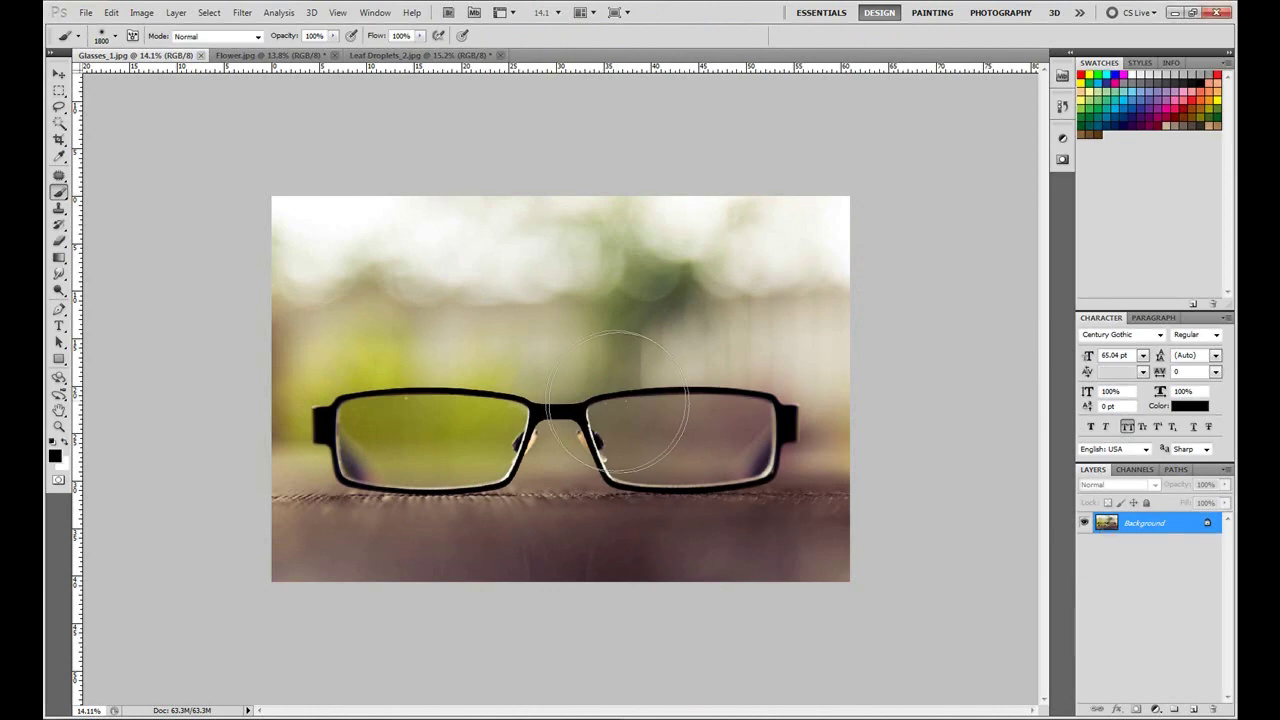
Duplicate the glasses photo's Background layer with Ctrl+J
key(ctrl+plus)
key(alt)
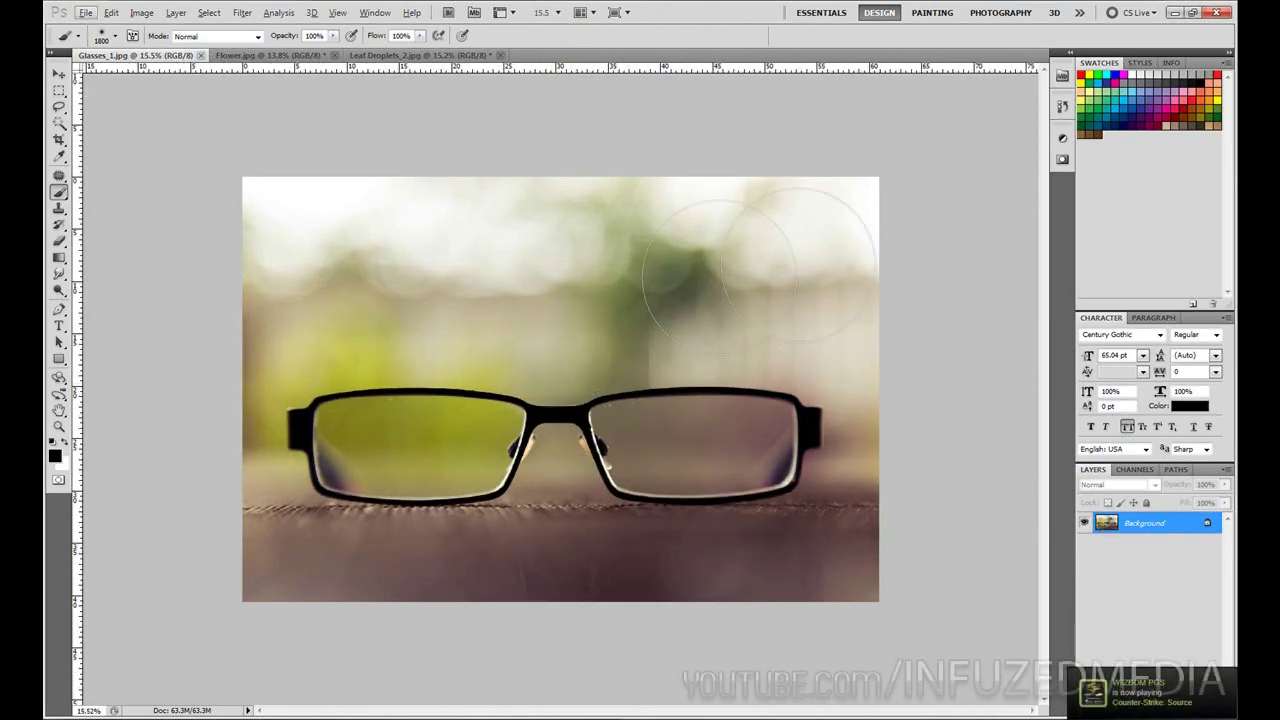
key(ctrl+minus)
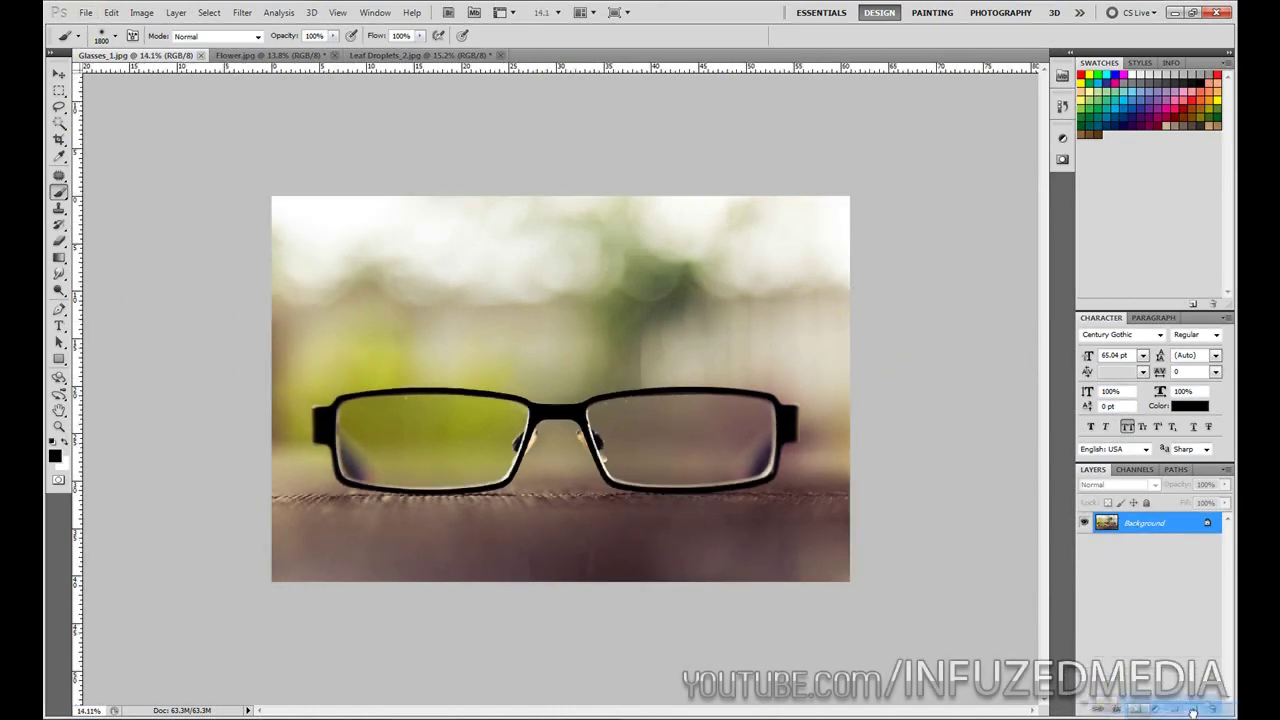
key(ctrl+j)
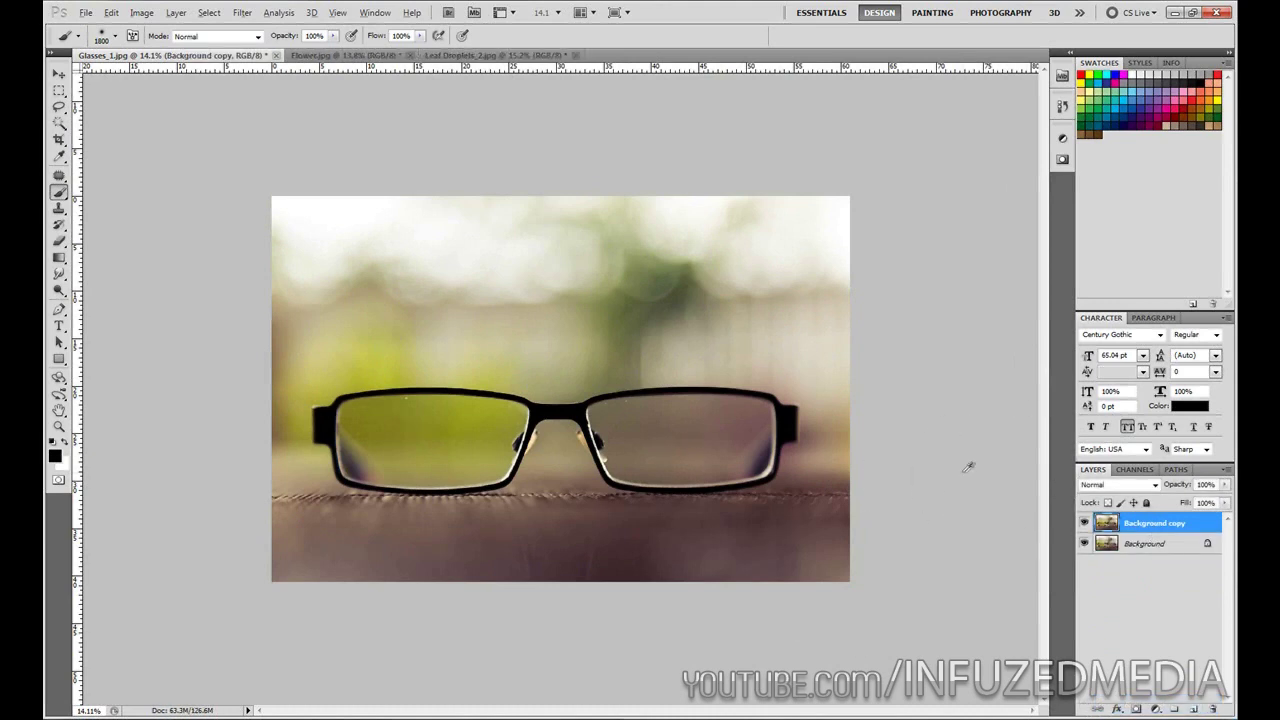
scroll(896, 463, up, 2)
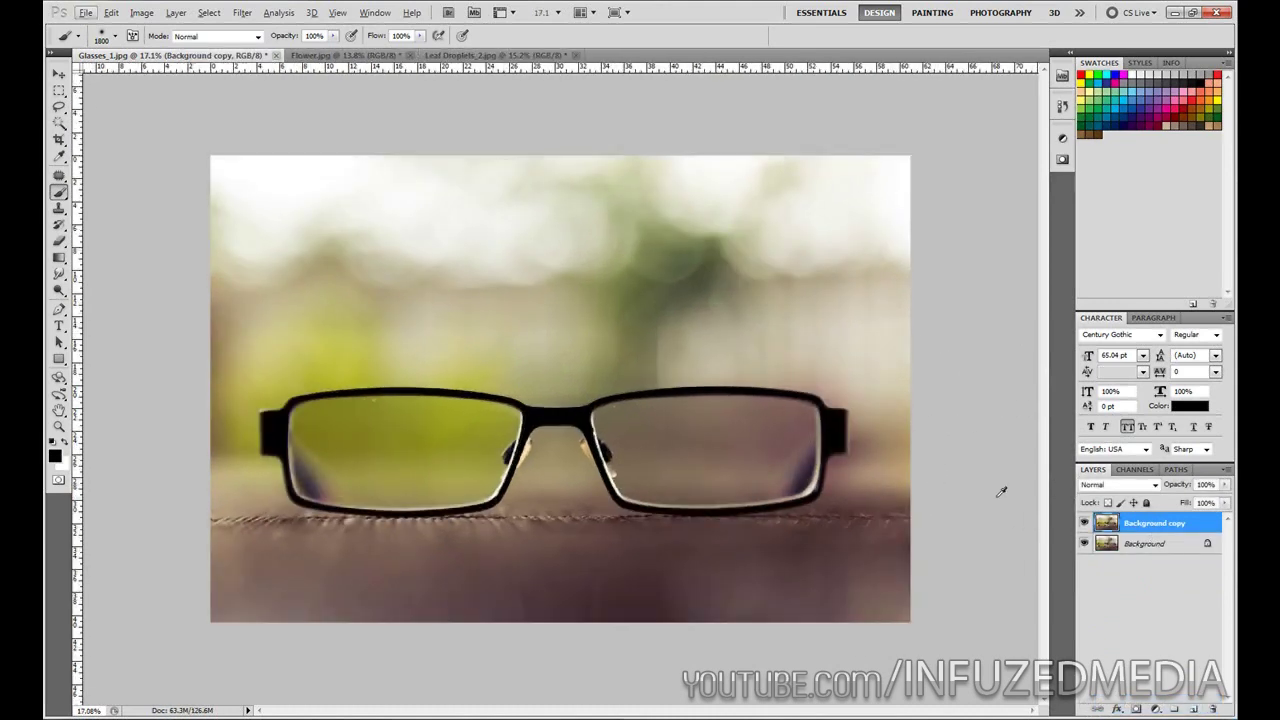
click(59, 90)
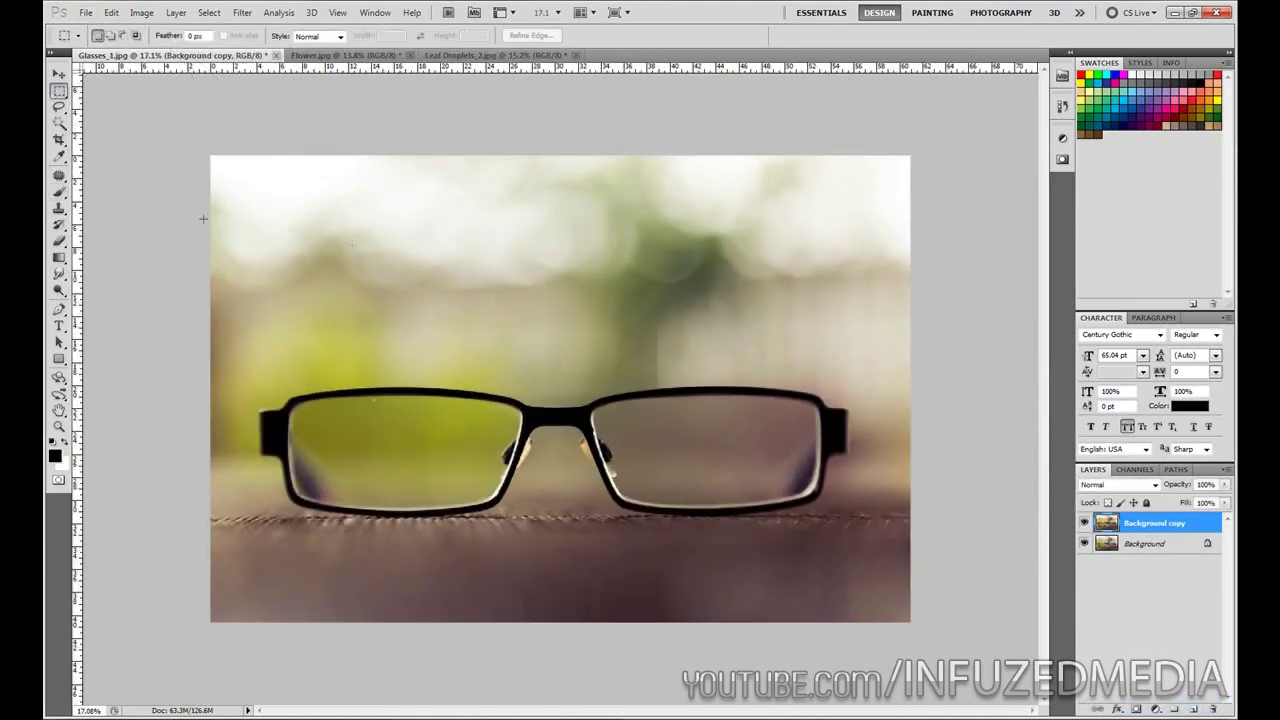
click(1150, 550)
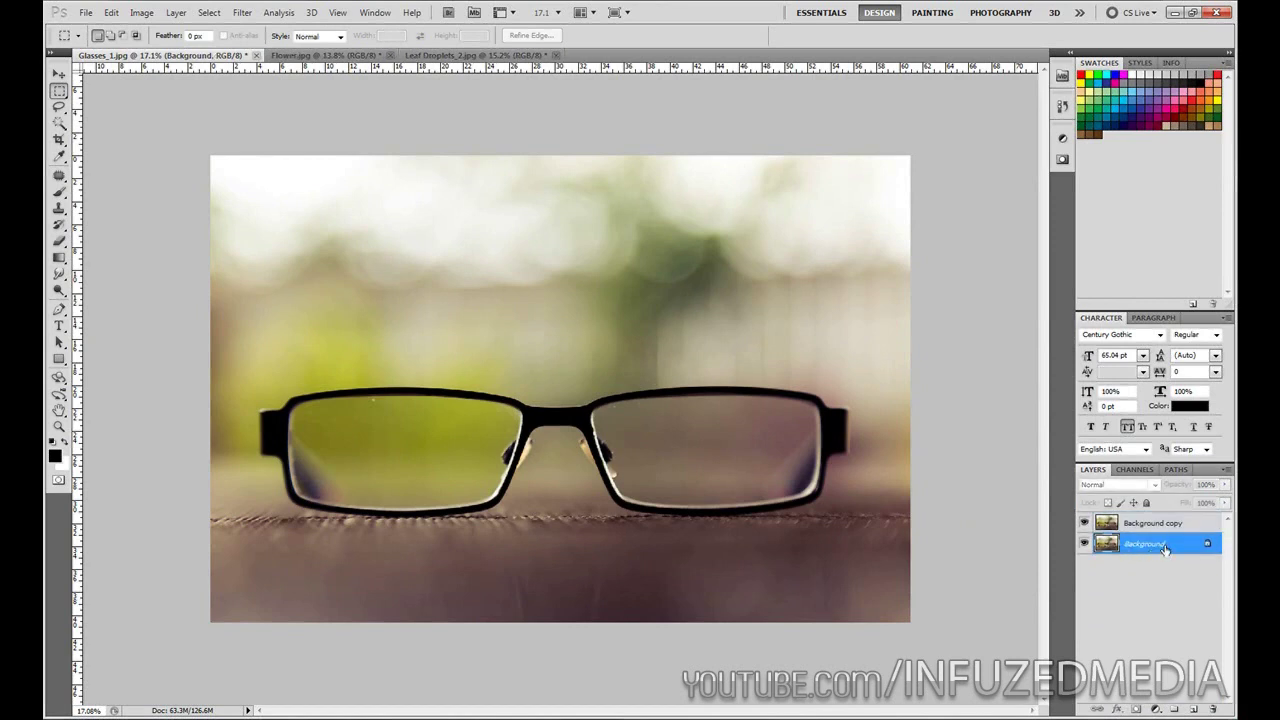
drag(1165, 552, 1190, 706)
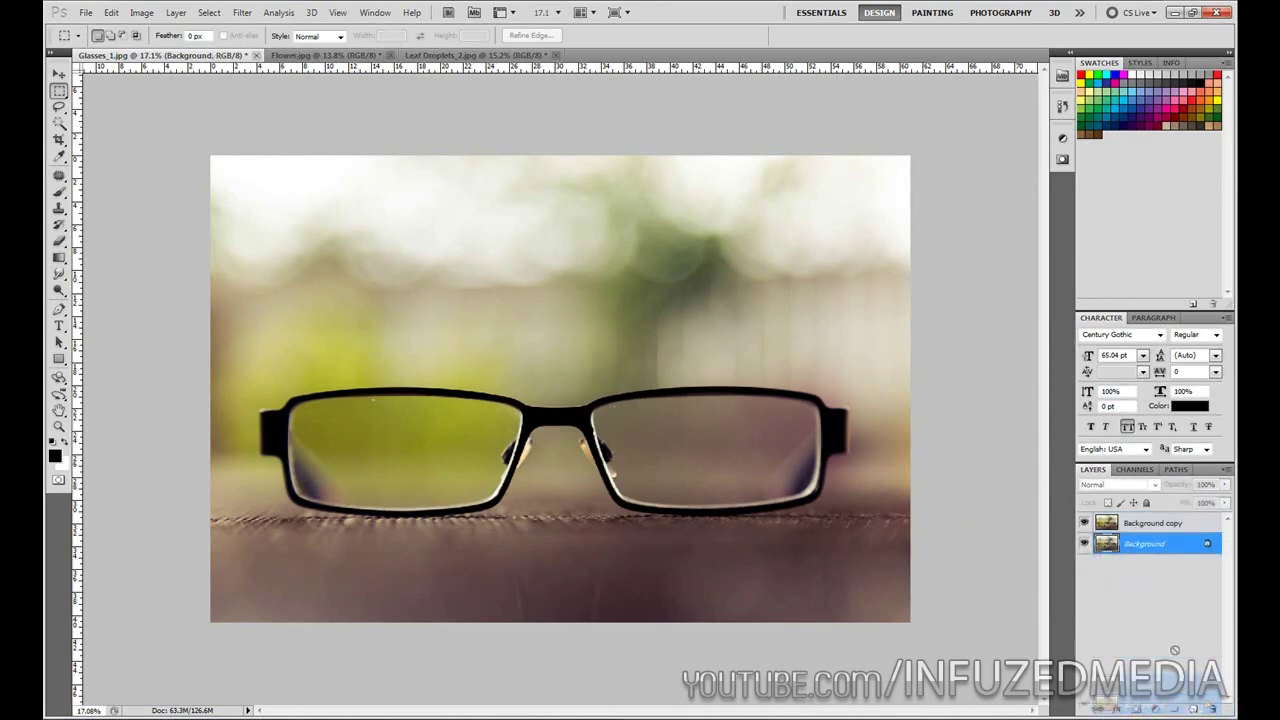
Rename the Background copy layer to 'Background Fix'
click(1180, 523)
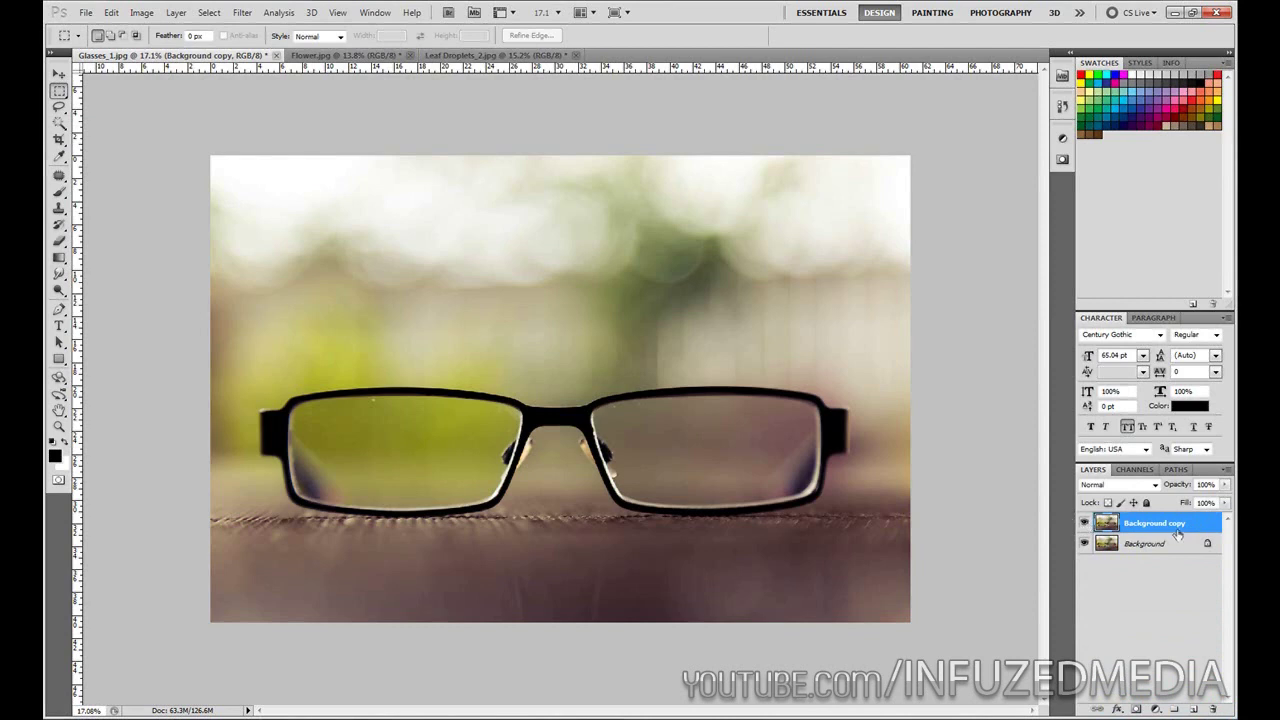
double_click(1168, 524)
text(Background Fix)
key(Return)
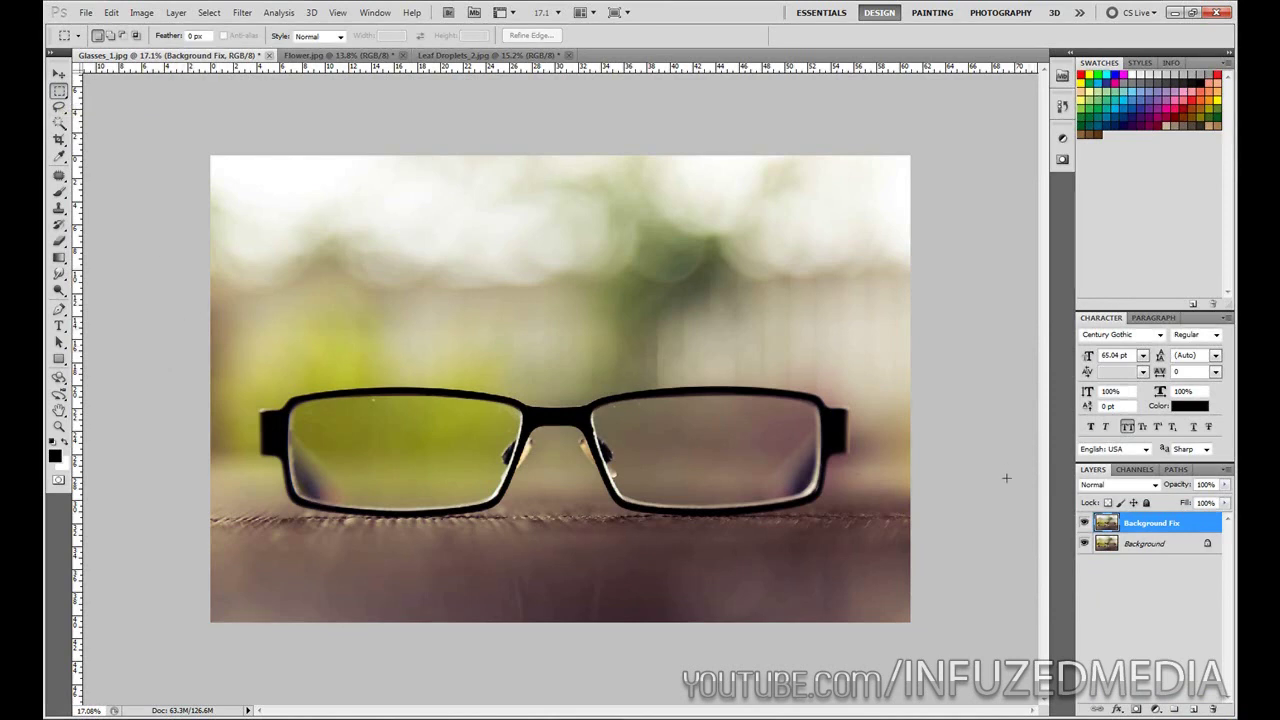
Delete Background Fix from above the glasses down, checking the transparency, then deselect
drag(445, 432, 960, 610)
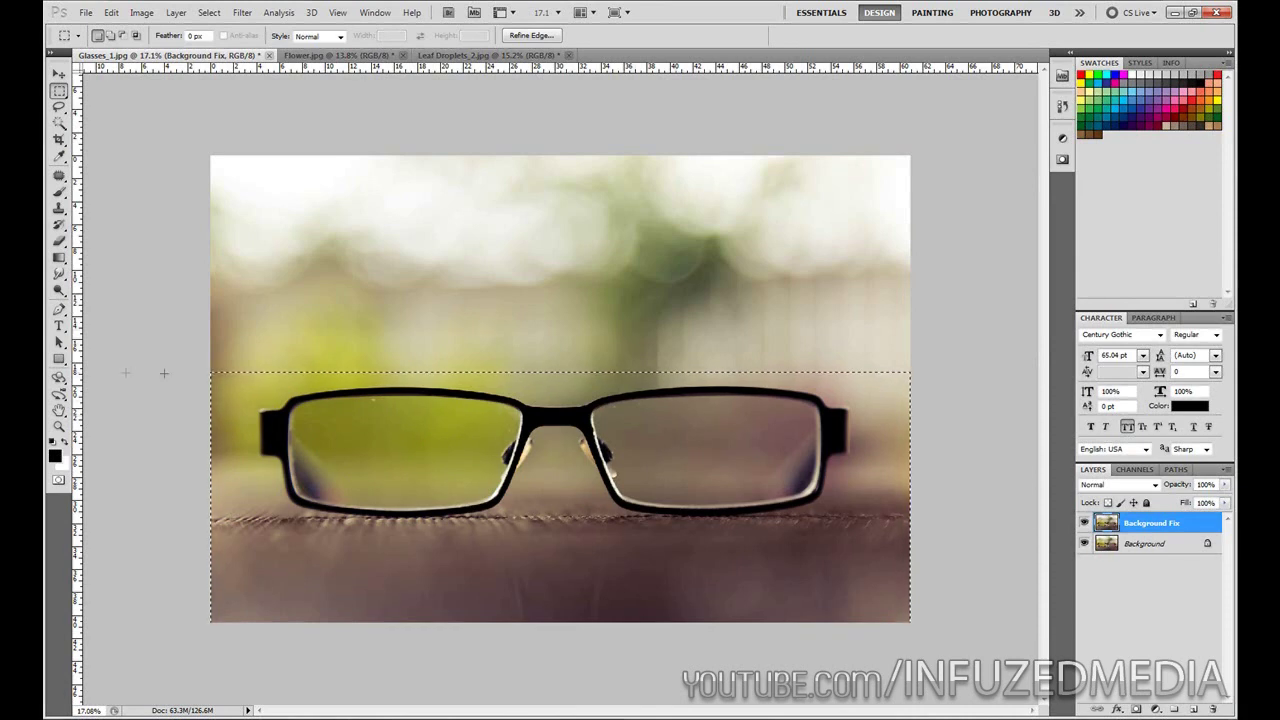
click(1105, 562)
click(1084, 543)
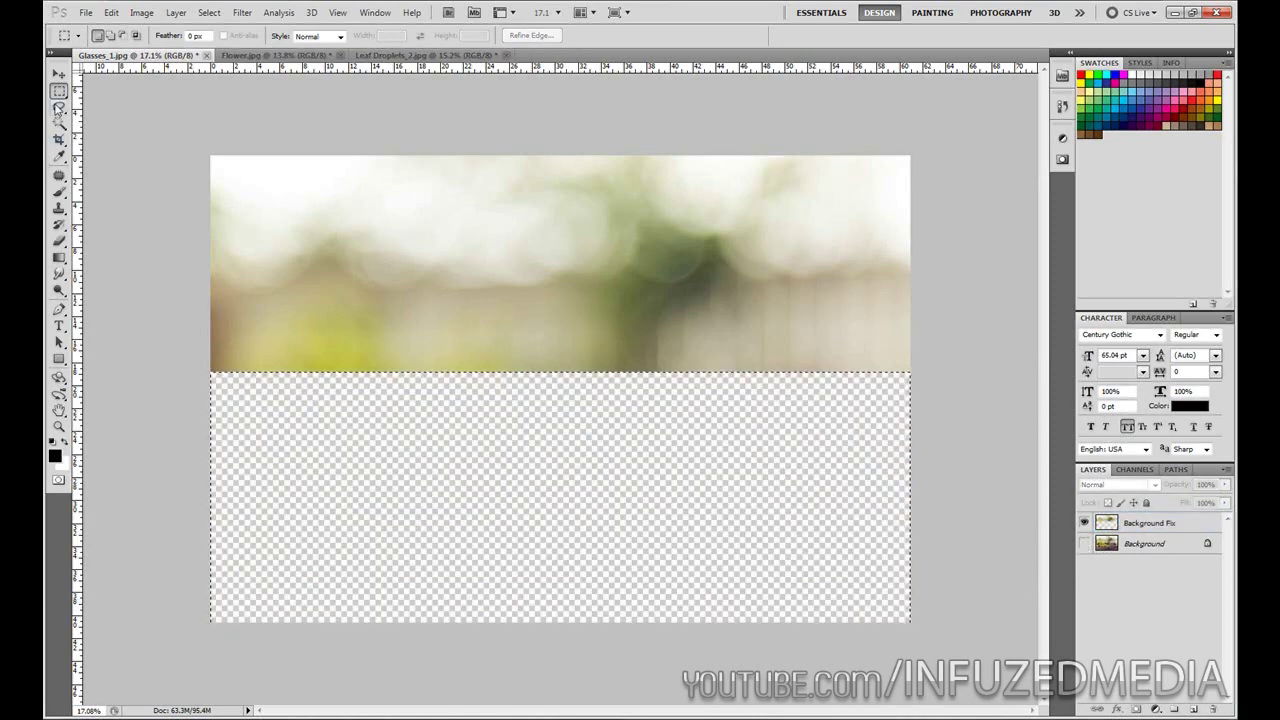
click(211, 237)
click(1084, 543)
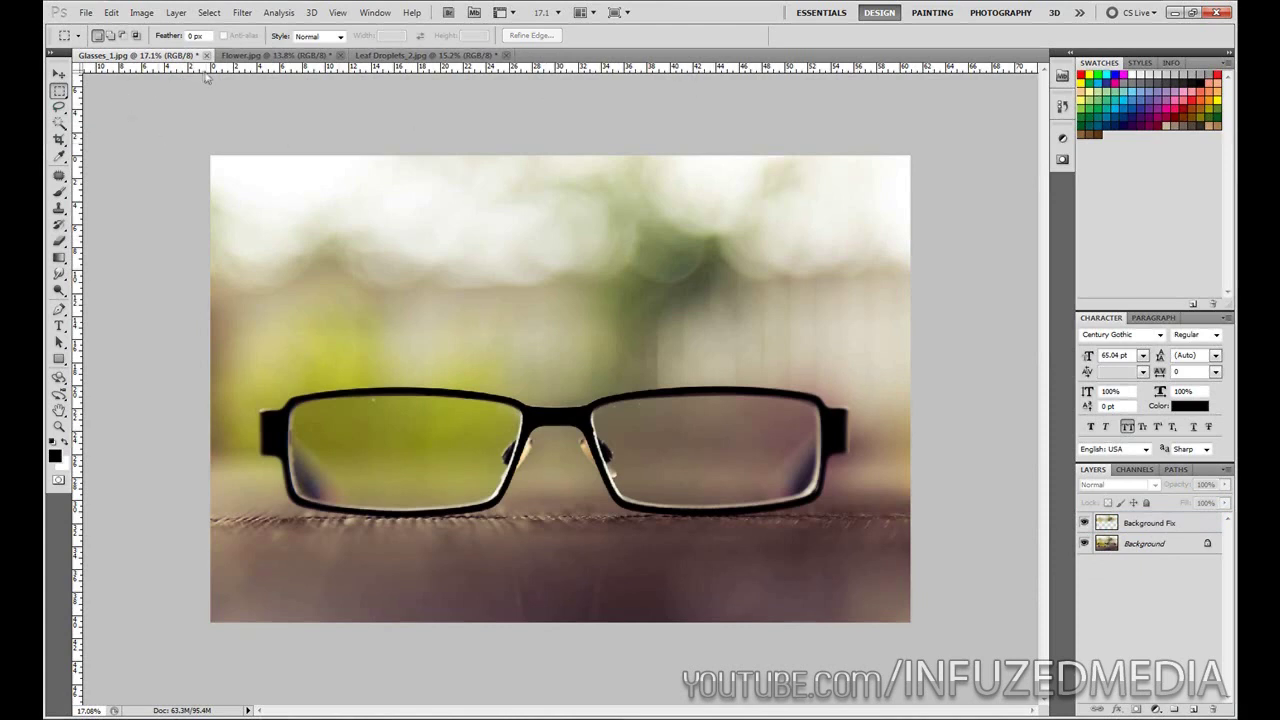
Show the rulers and place a horizontal guide across the upper background
key(ctrl+r)
key(ctrl+r)
drag(628, 75, 628, 275)
scroll(628, 289, up, 3)
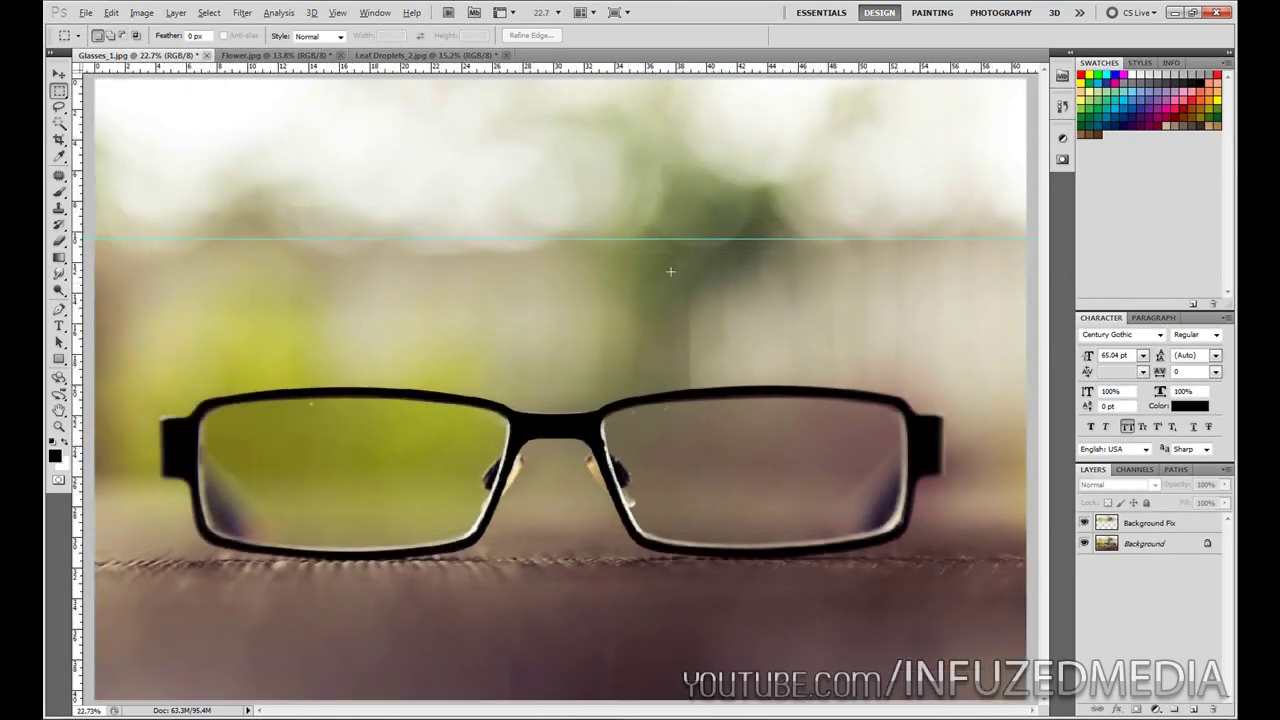
scroll(663, 263, down, 2)
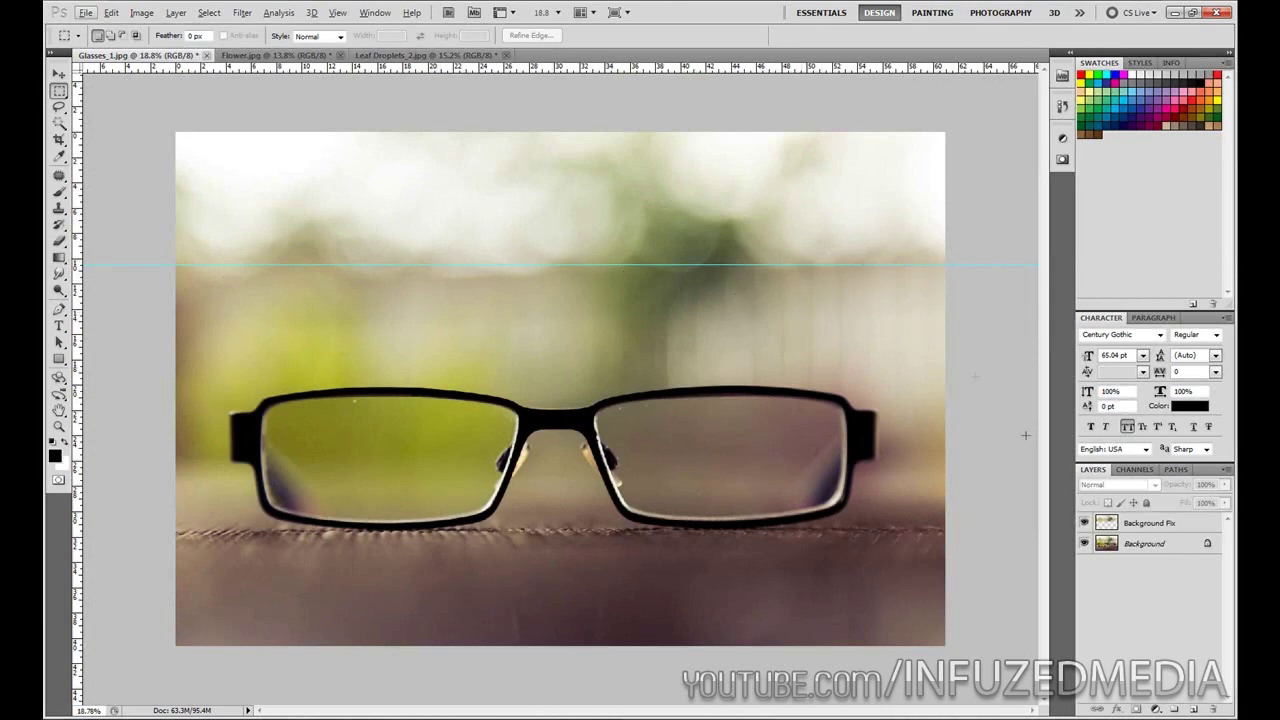
Warp the Background Fix strip, bending its middle and left side upward, then remove the guide
click(1150, 523)
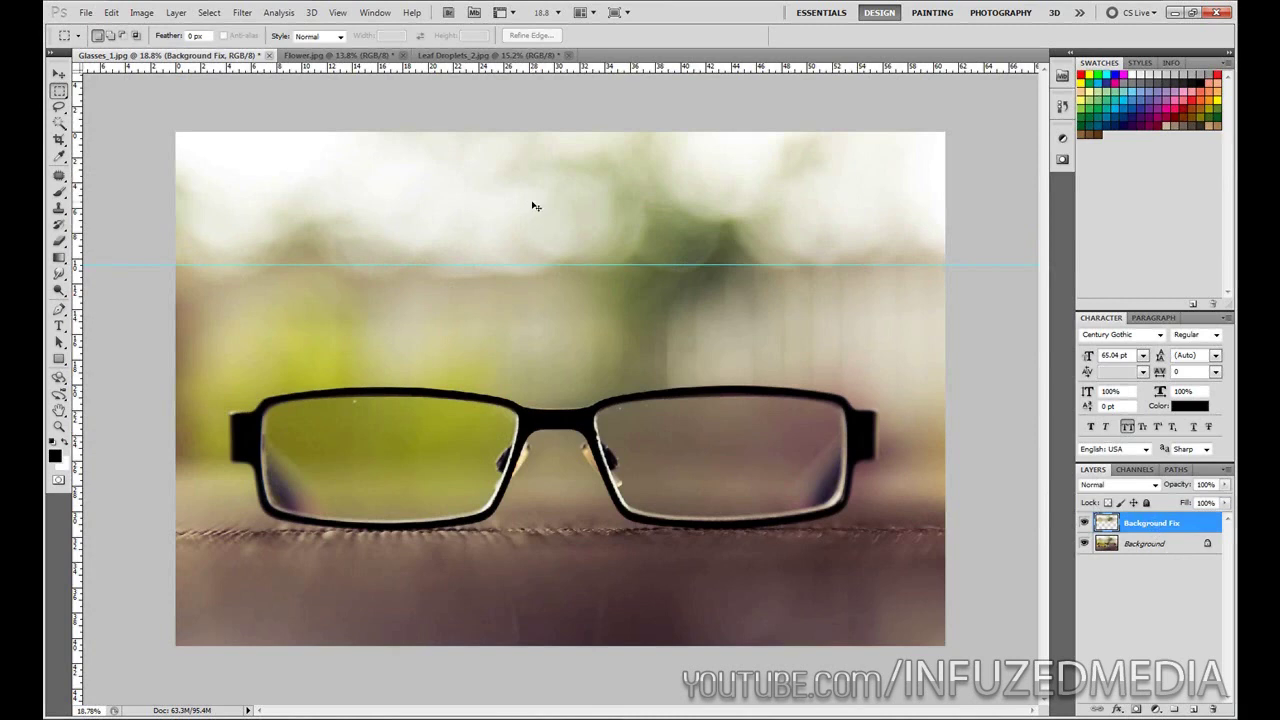
key(ctrl+t)
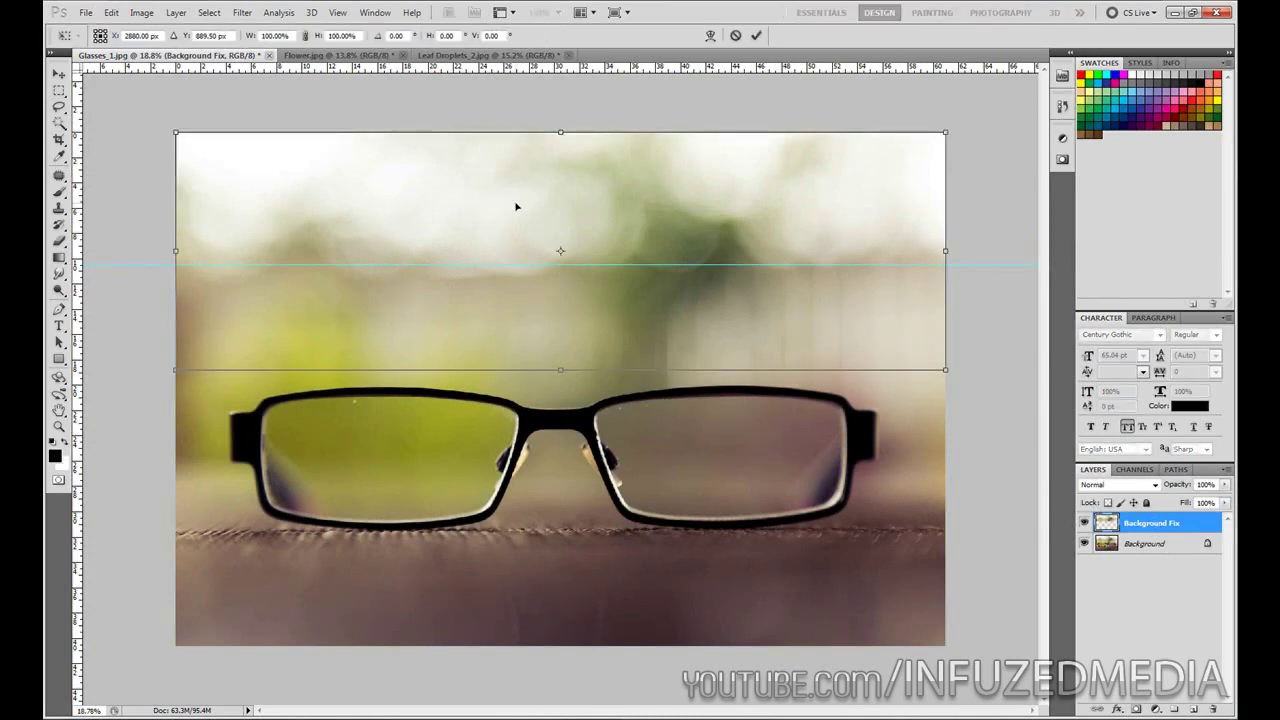
click(111, 12)
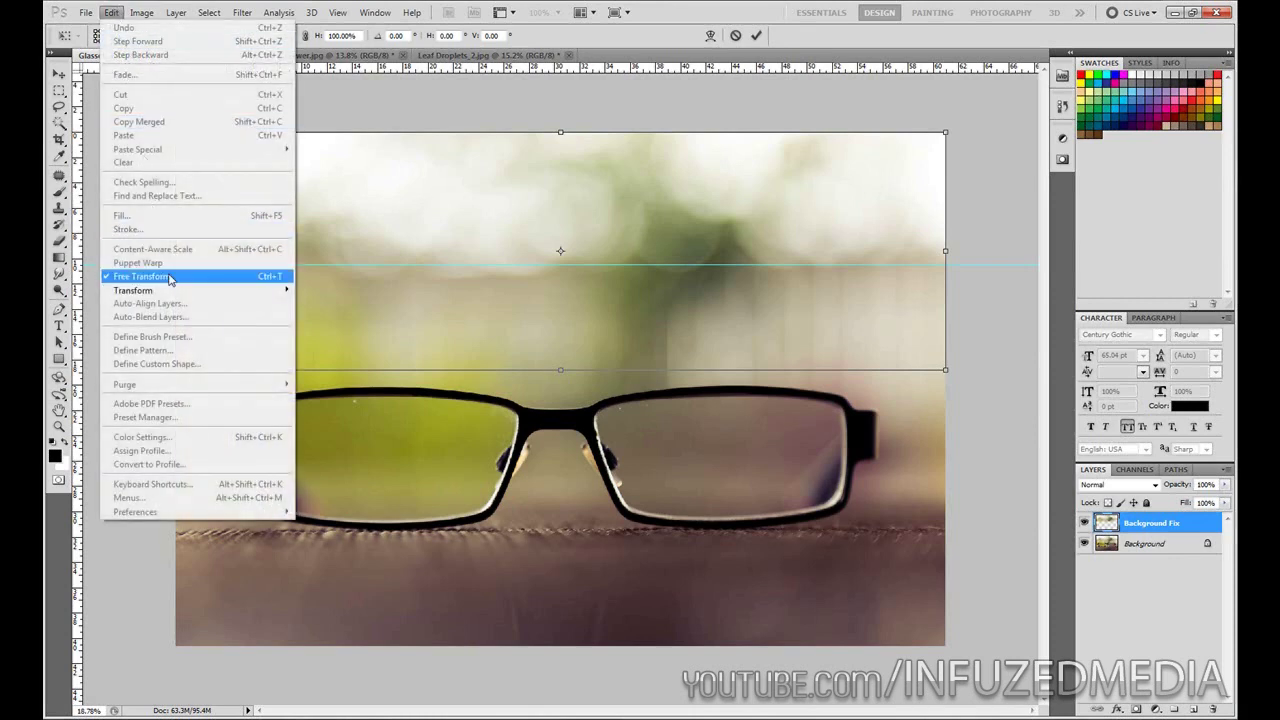
right_click(436, 280)
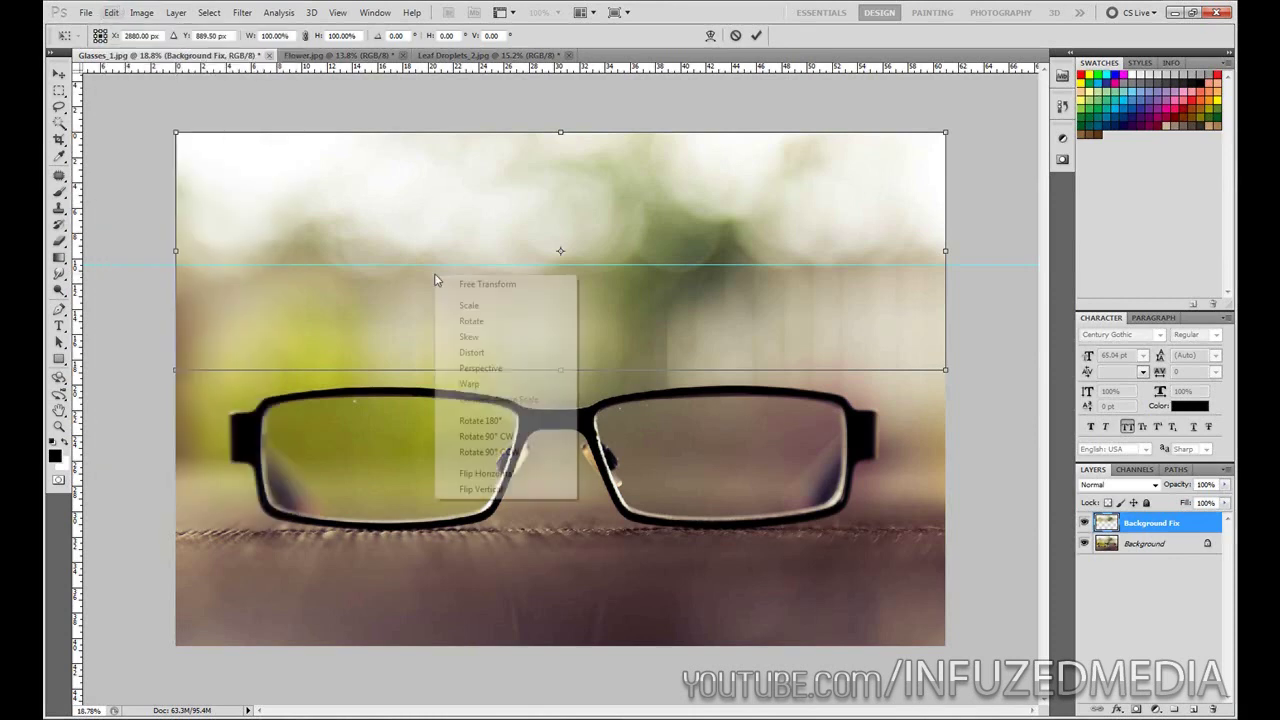
click(470, 384)
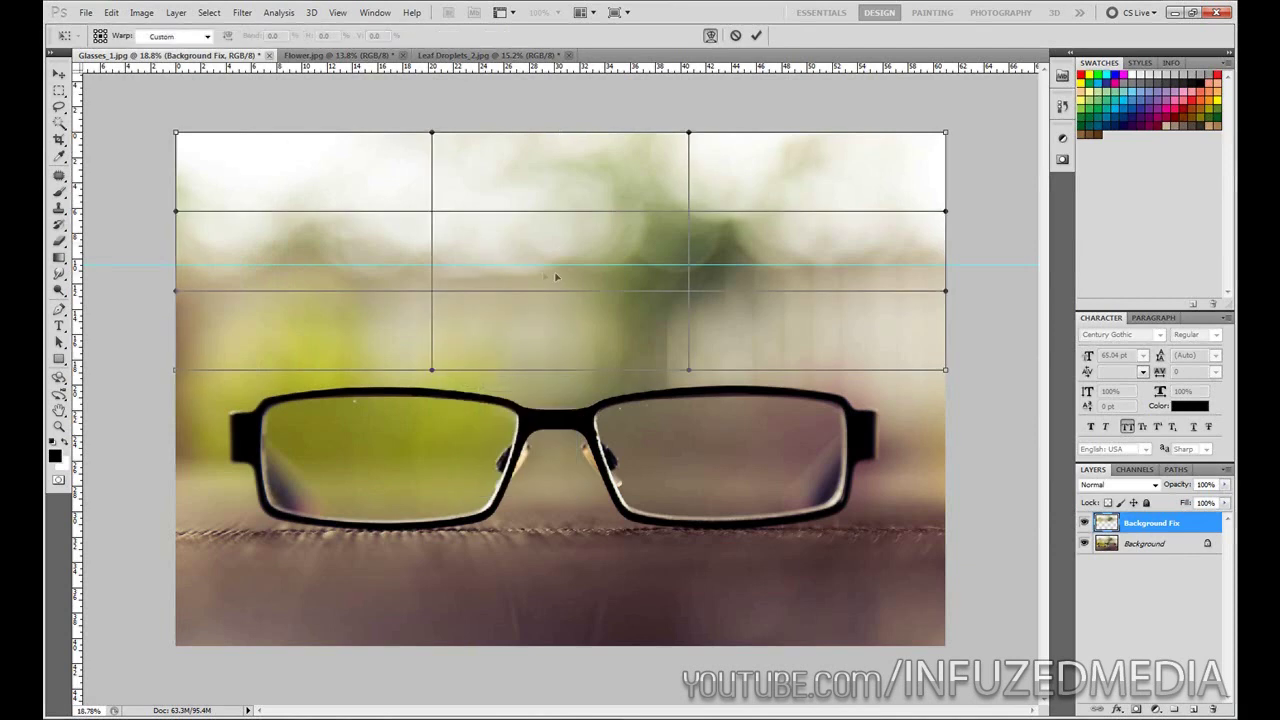
drag(550, 282, 521, 276)
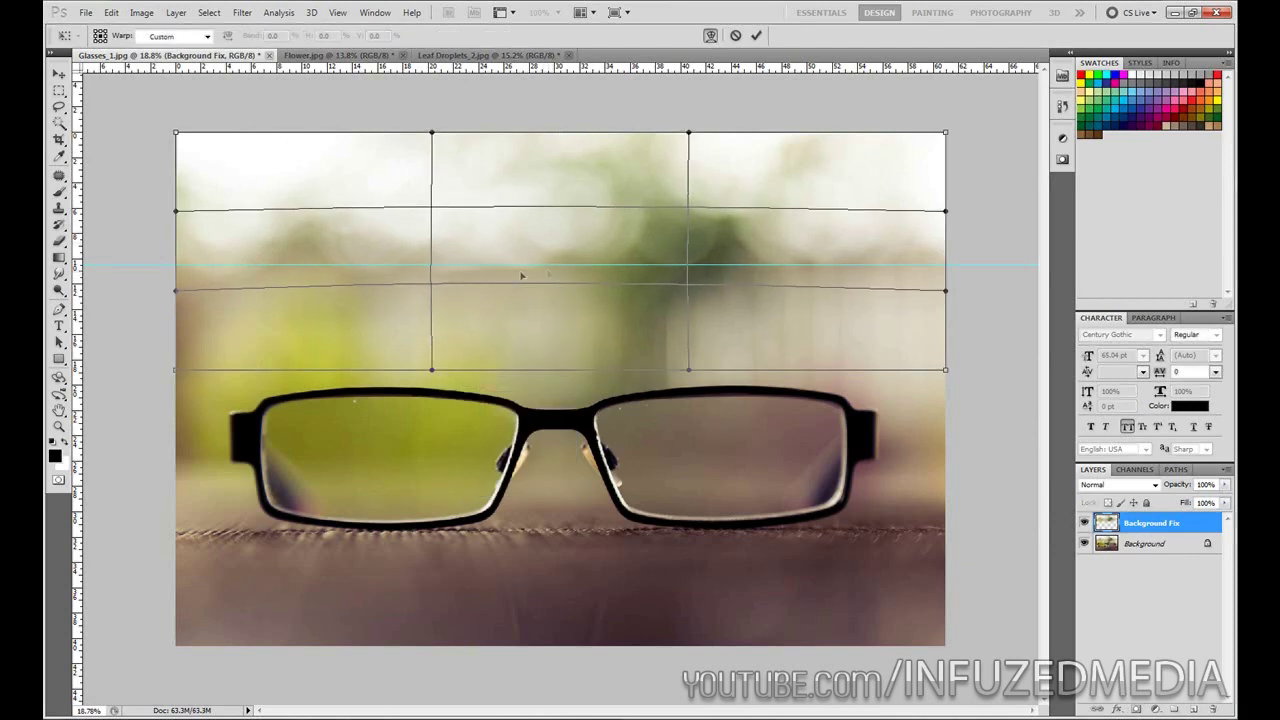
drag(175, 290, 169, 250)
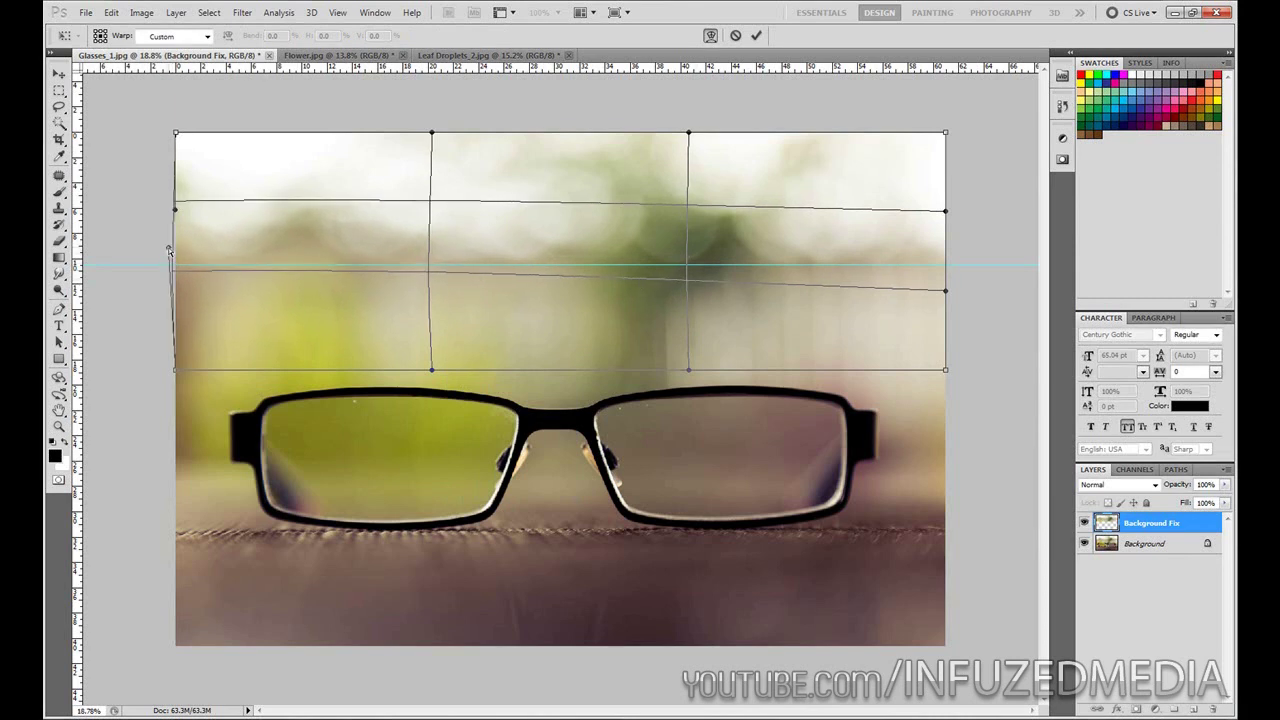
click(756, 35)
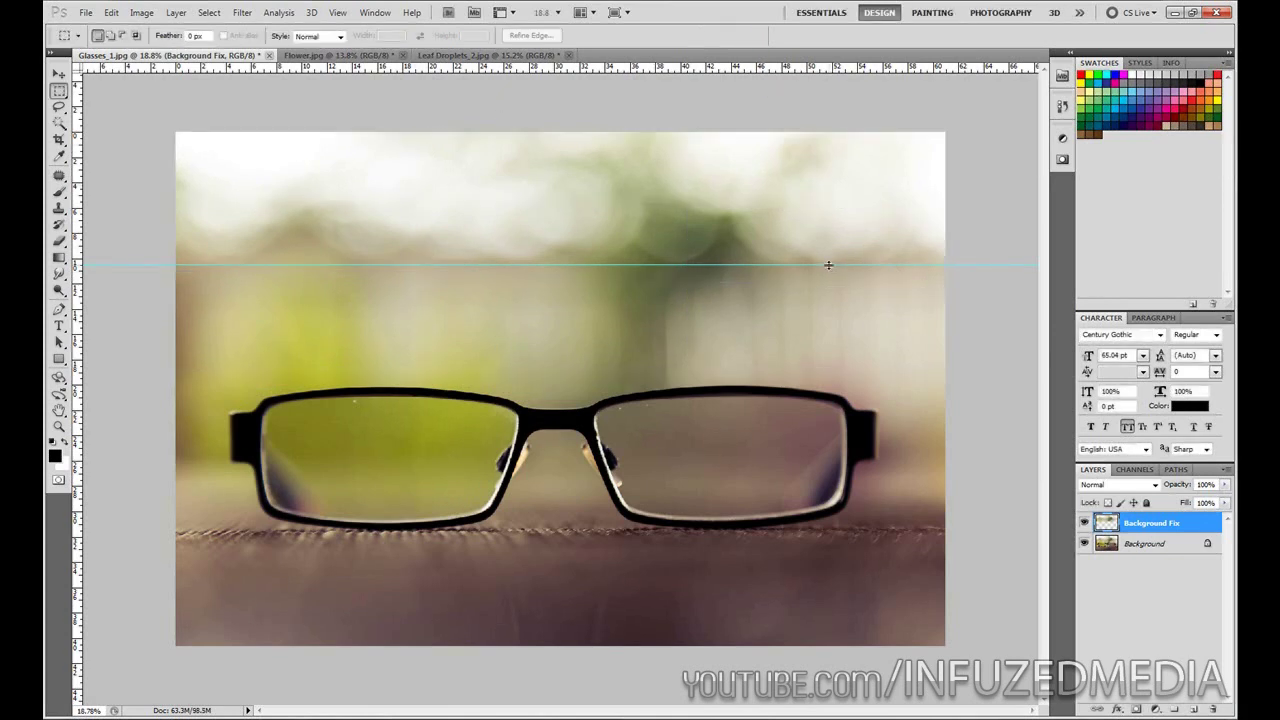
drag(828, 265, 832, 64)
scroll(101, 106, down, 1)
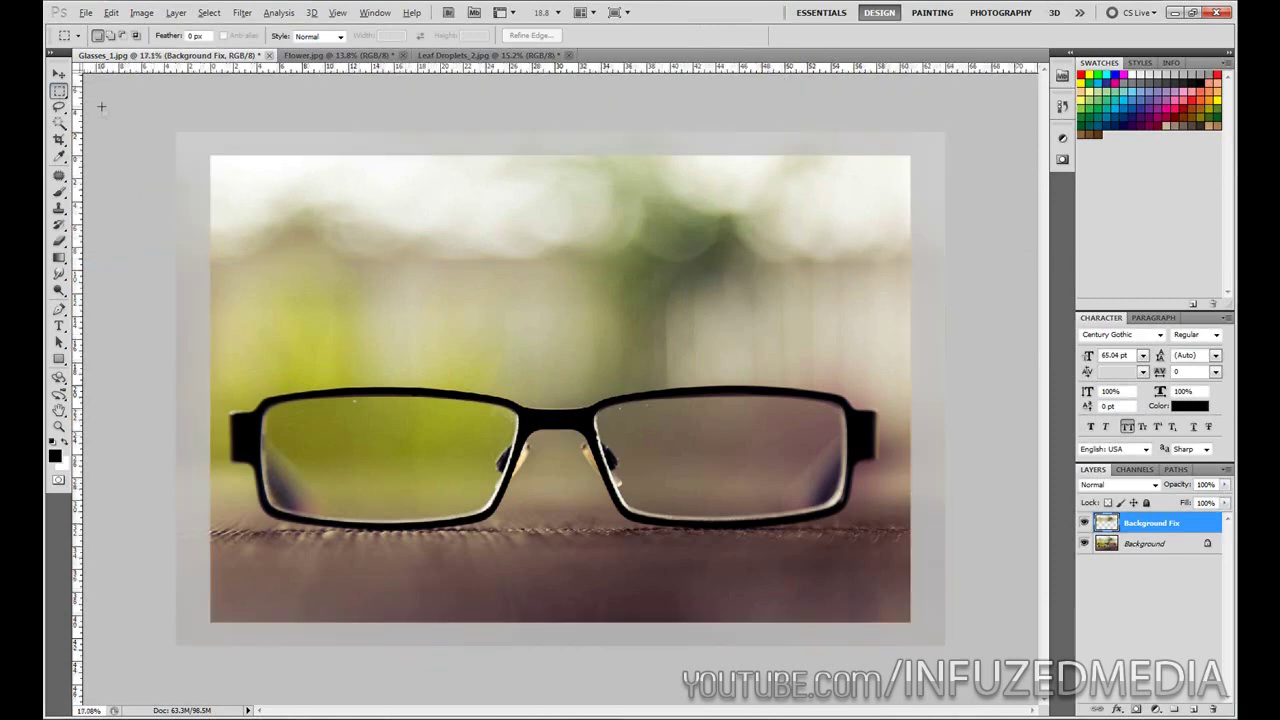
Compare the photo with and without Background Fix and clear the selection
click(1084, 522)
click(1084, 522)
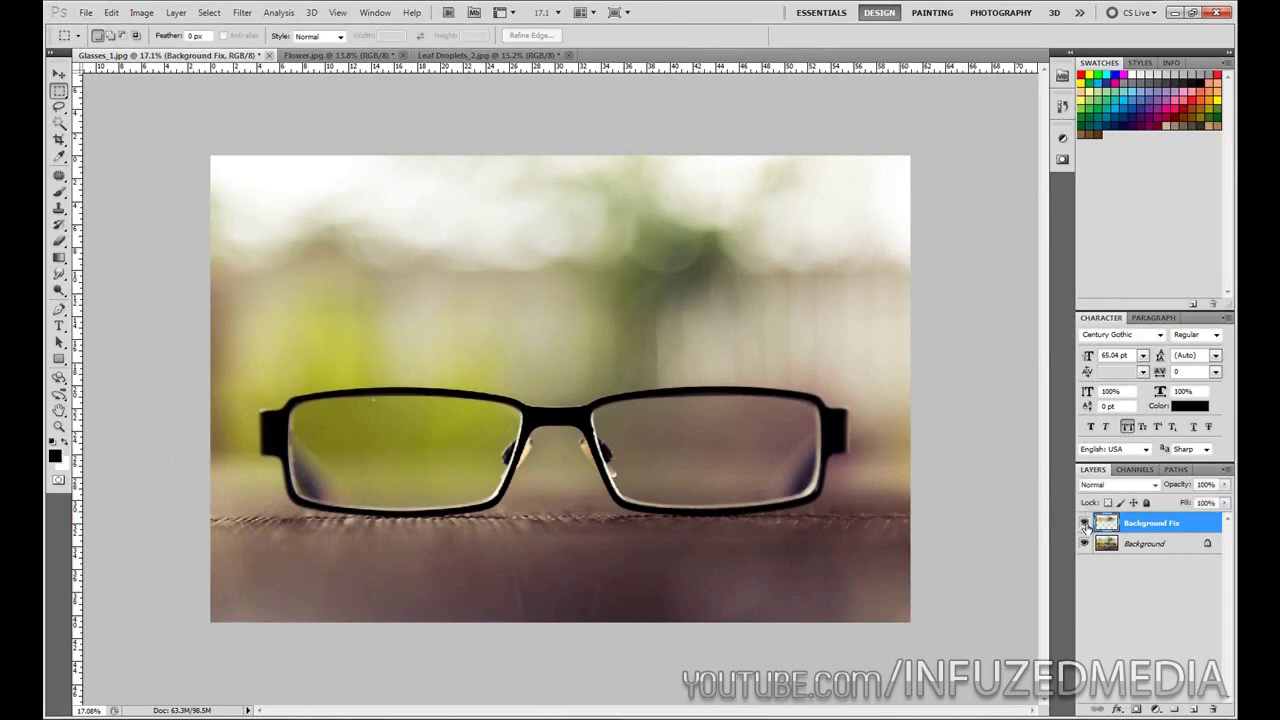
click(1084, 522)
click(1084, 522)
click(871, 344)
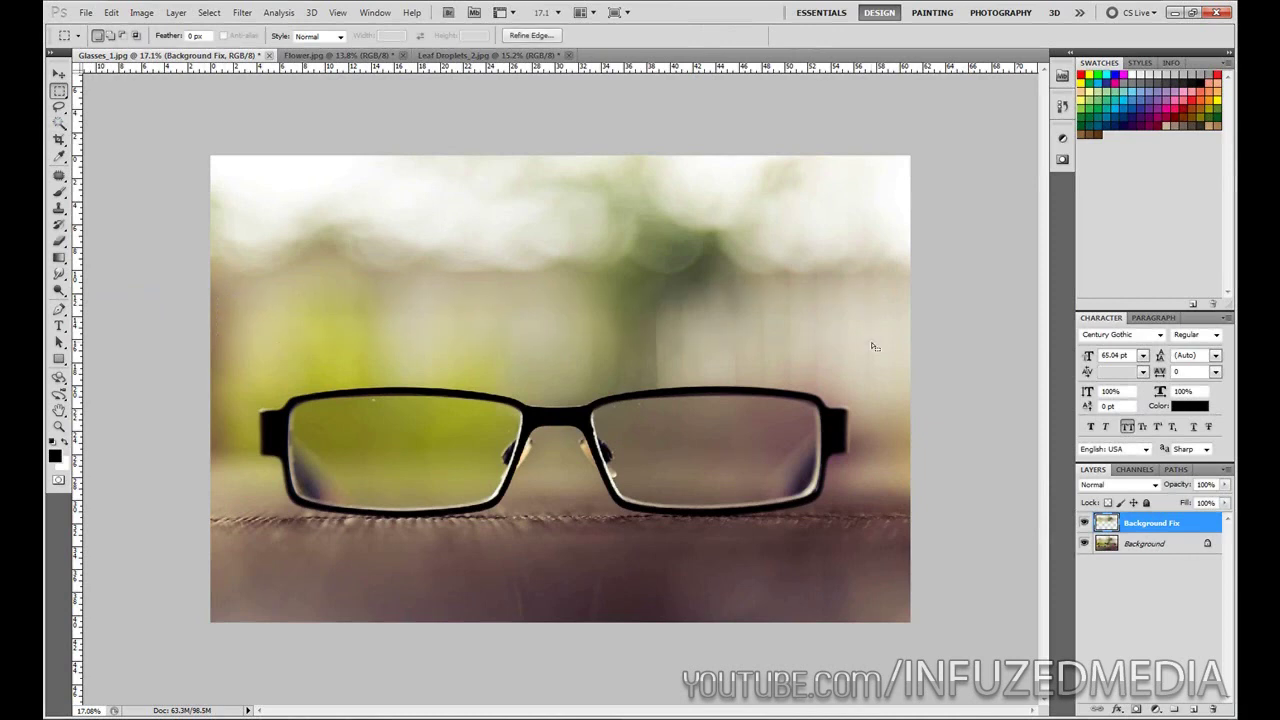
click(1085, 524)
click(1085, 524)
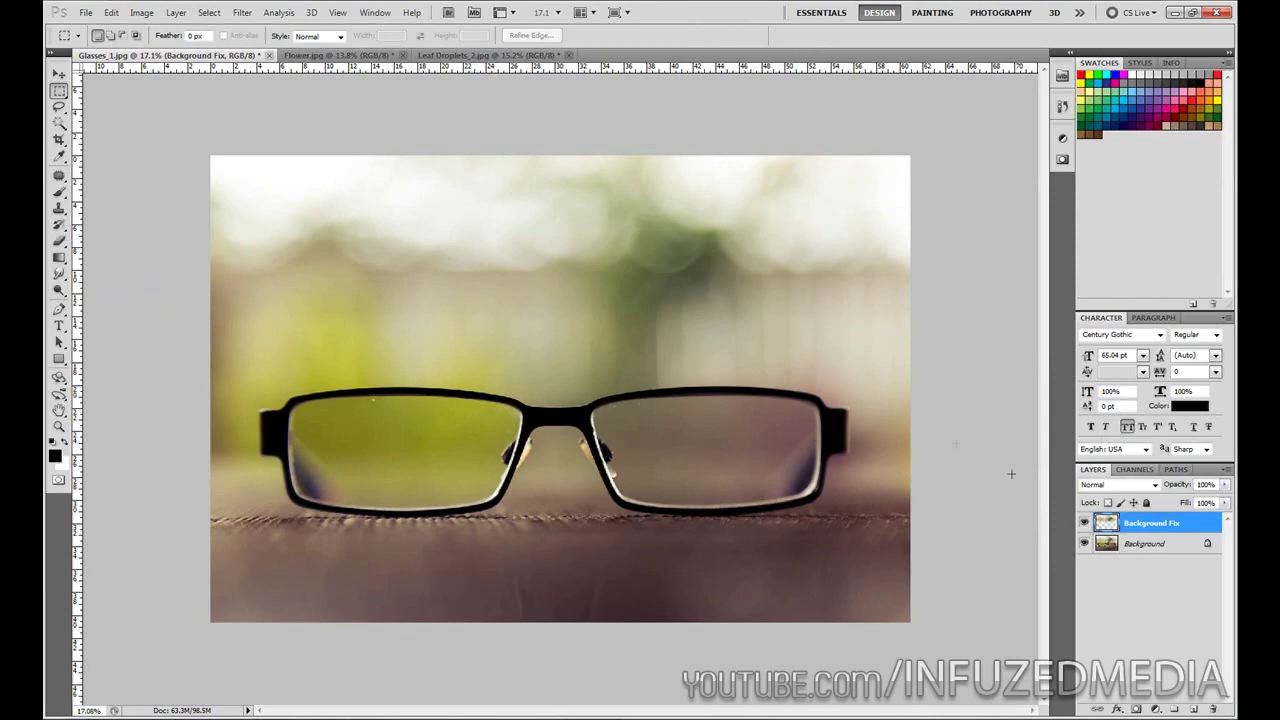
On a new Layer 1, paint white across the photo's top with a 2500 px brush
click(1192, 709)
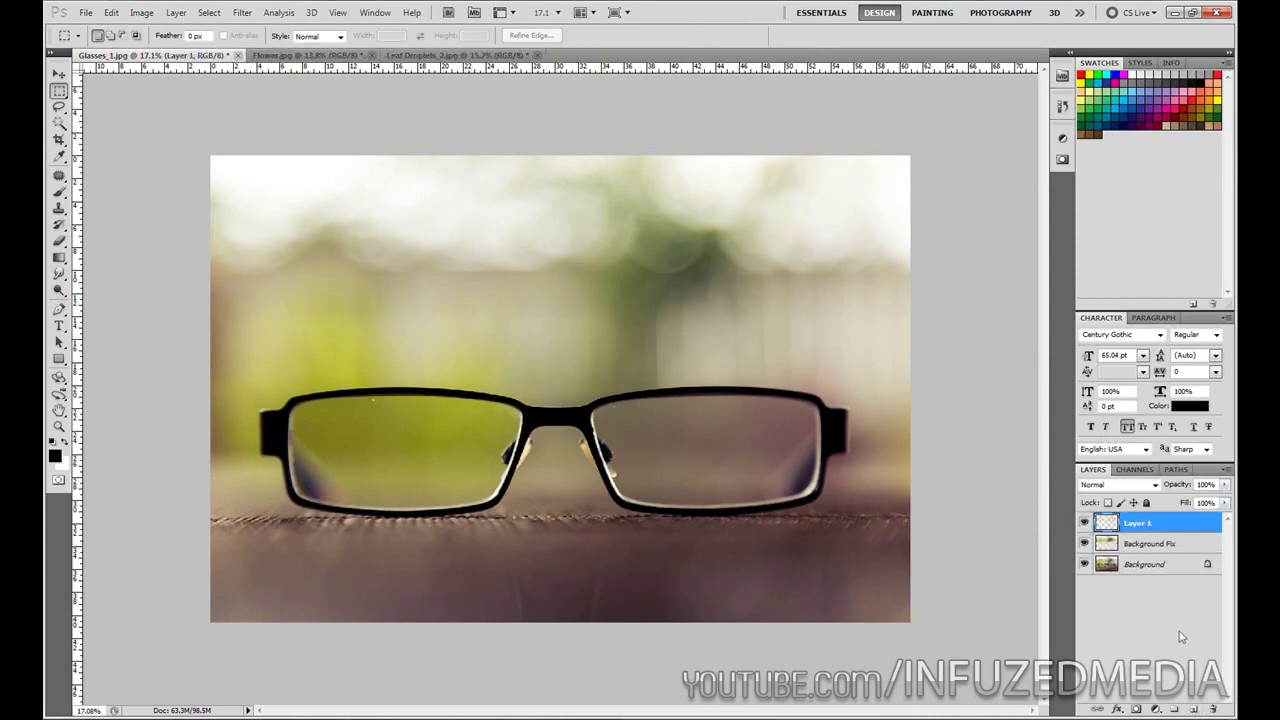
key(b)
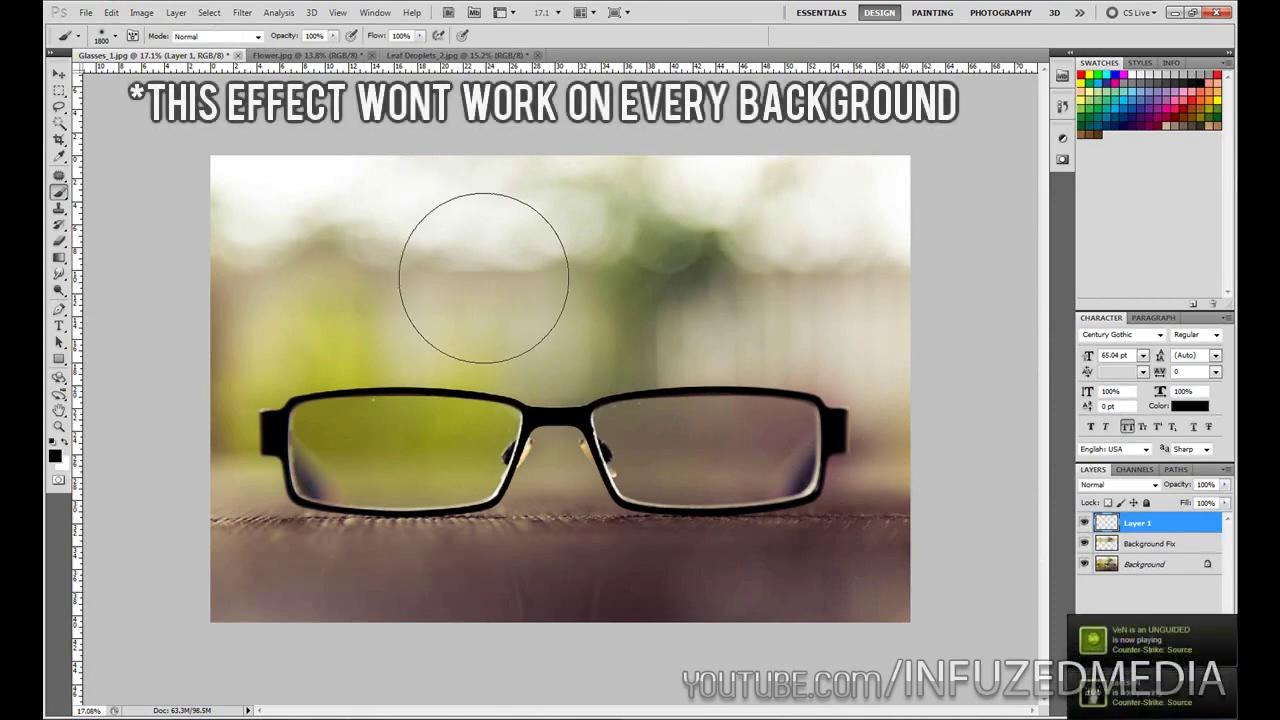
right_click(512, 256)
drag(656, 284, 655, 284)
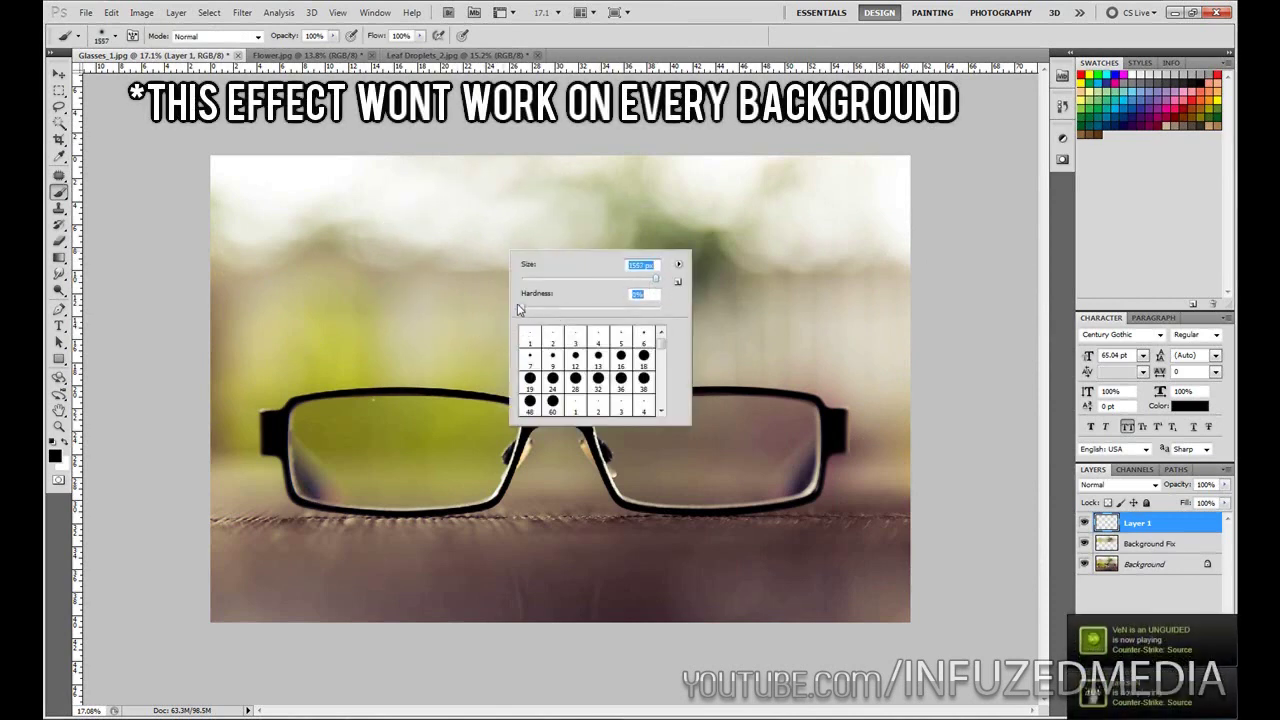
key(Tab)
key(Return)
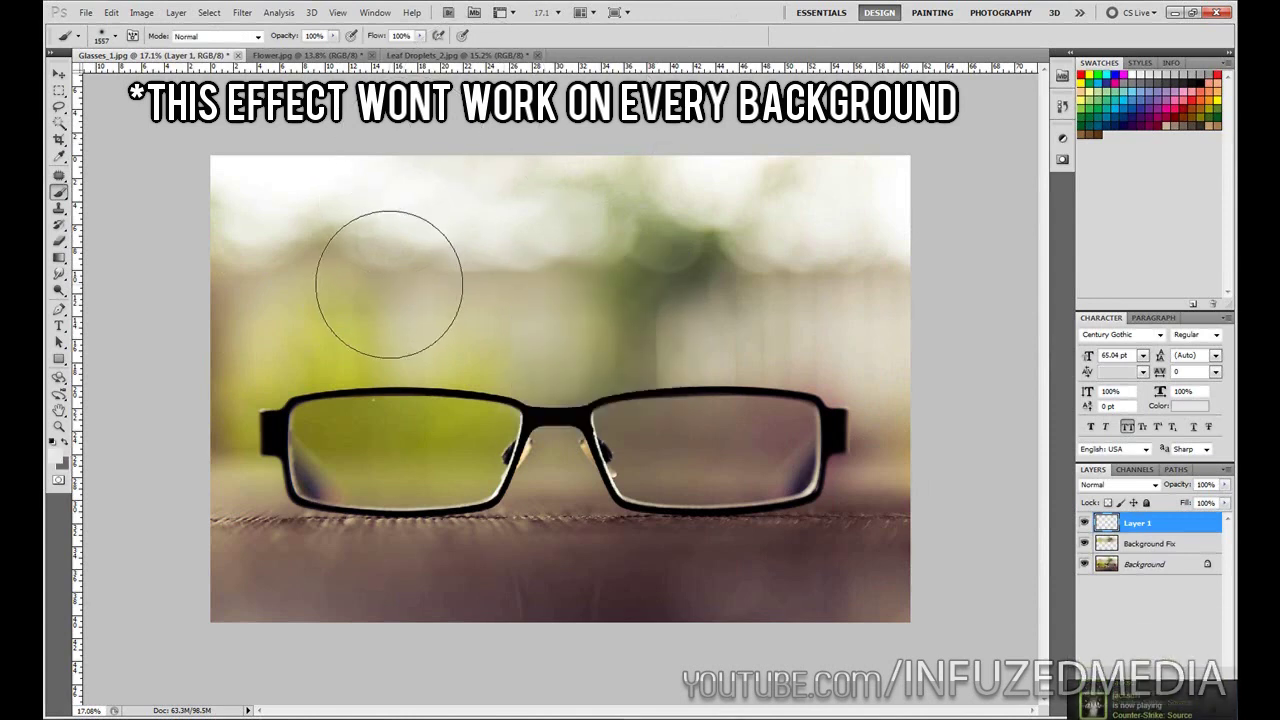
key(x)
mouse_move(158, 183)
mouse_down()
mouse_move(459, 198)
mouse_move(997, 186)
mouse_move(144, 242)
mouse_move(977, 249)
mouse_up()
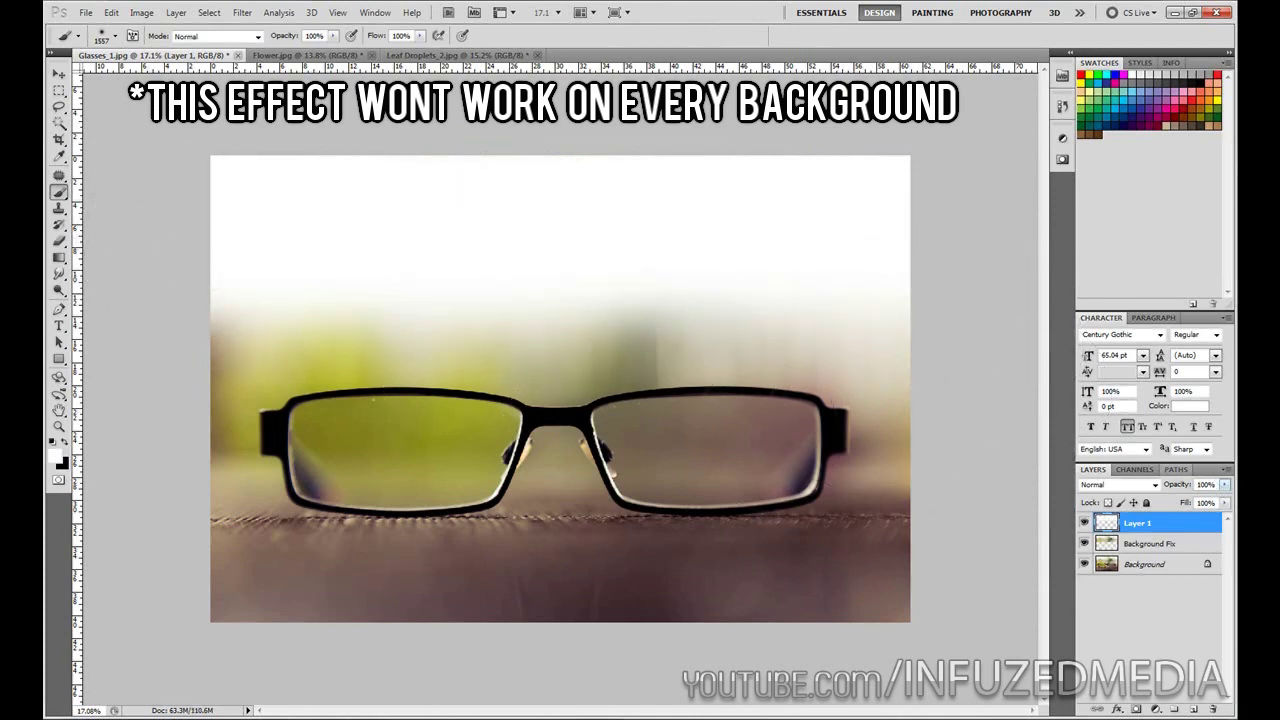
Change Layer 1's blend mode, lower its opacity to 70%, and add Layer 2 above
click(1133, 485)
click(1105, 297)
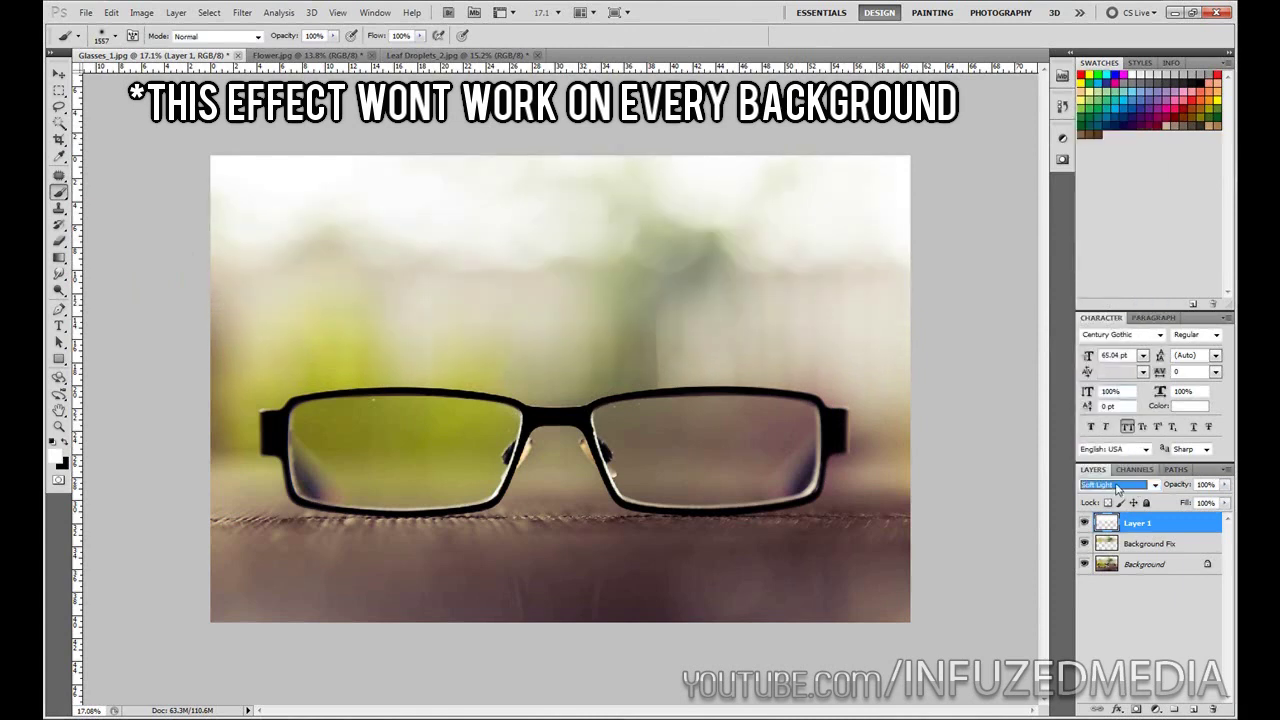
scroll(1117, 487, up, 1)
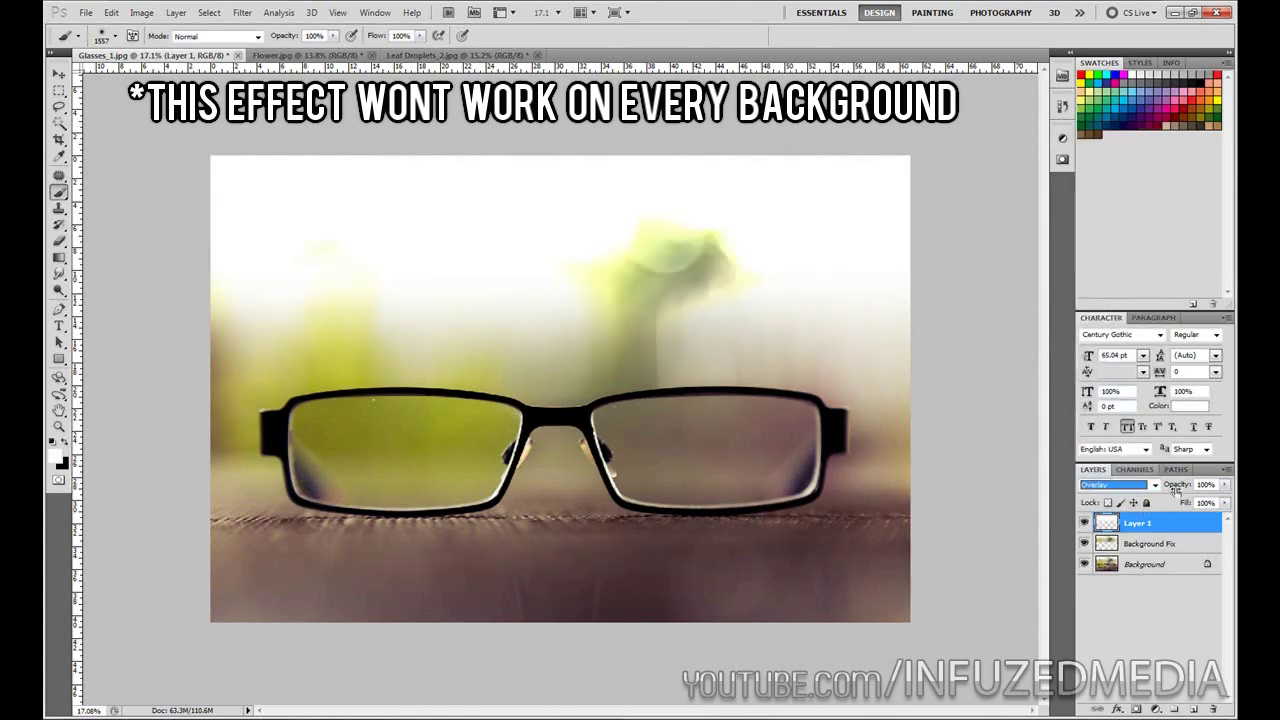
drag(1174, 486, 1160, 487)
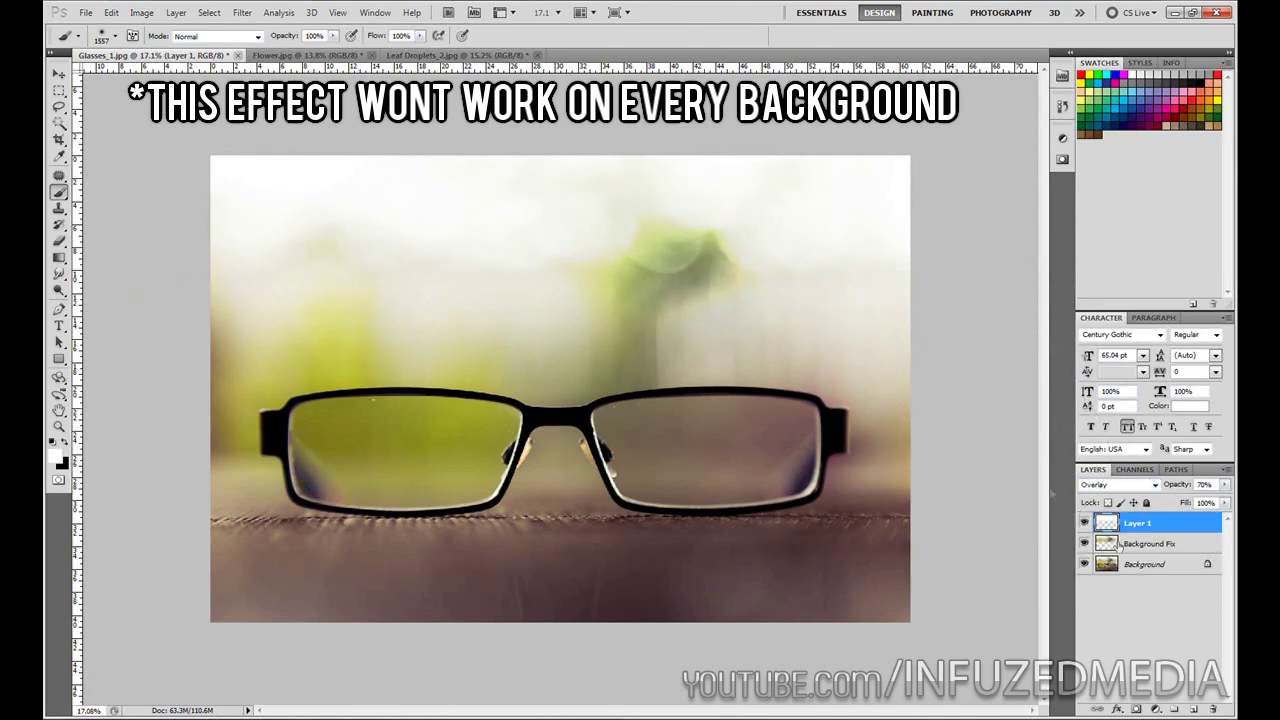
click(1196, 708)
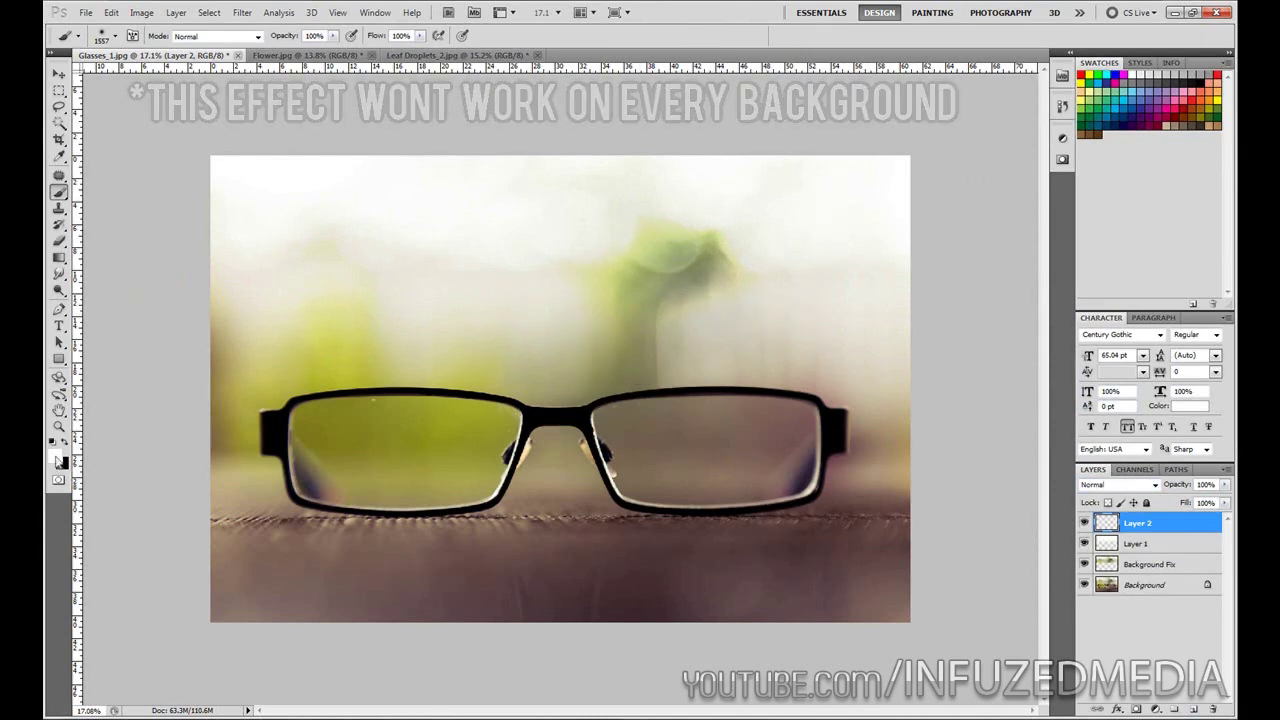
Set the foreground colour to a deep orange
click(55, 455)
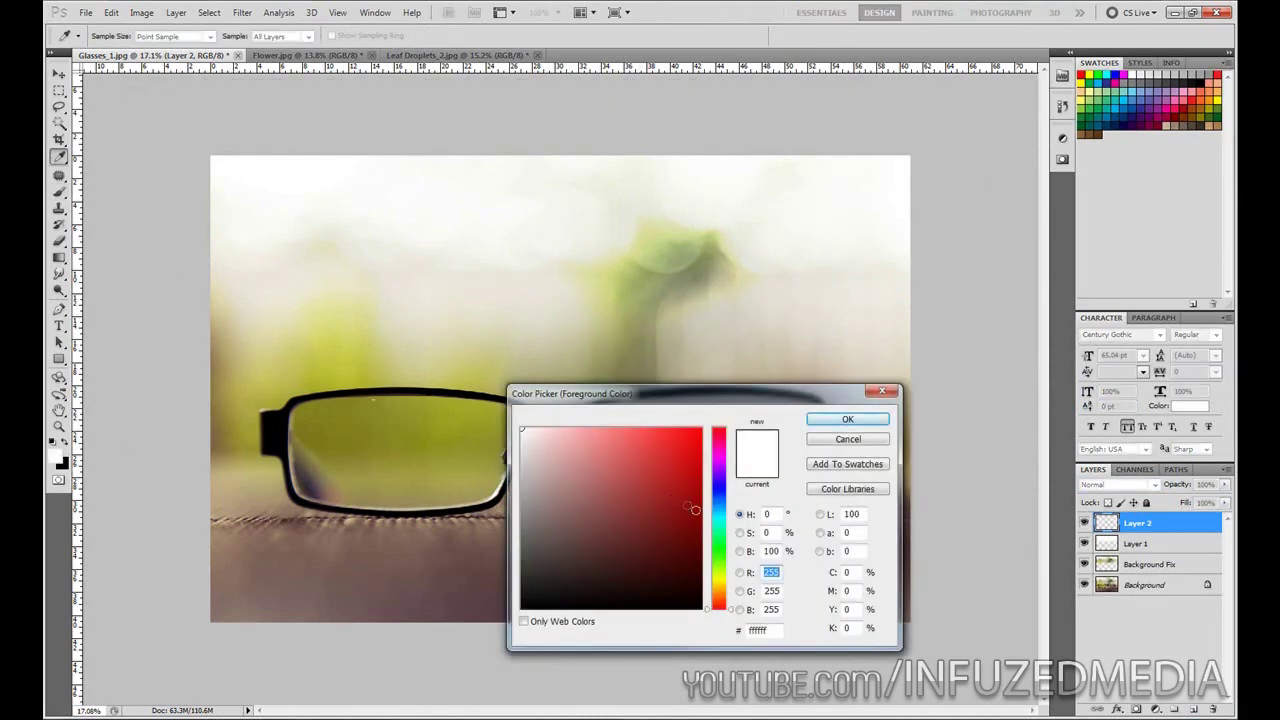
drag(737, 573, 729, 592)
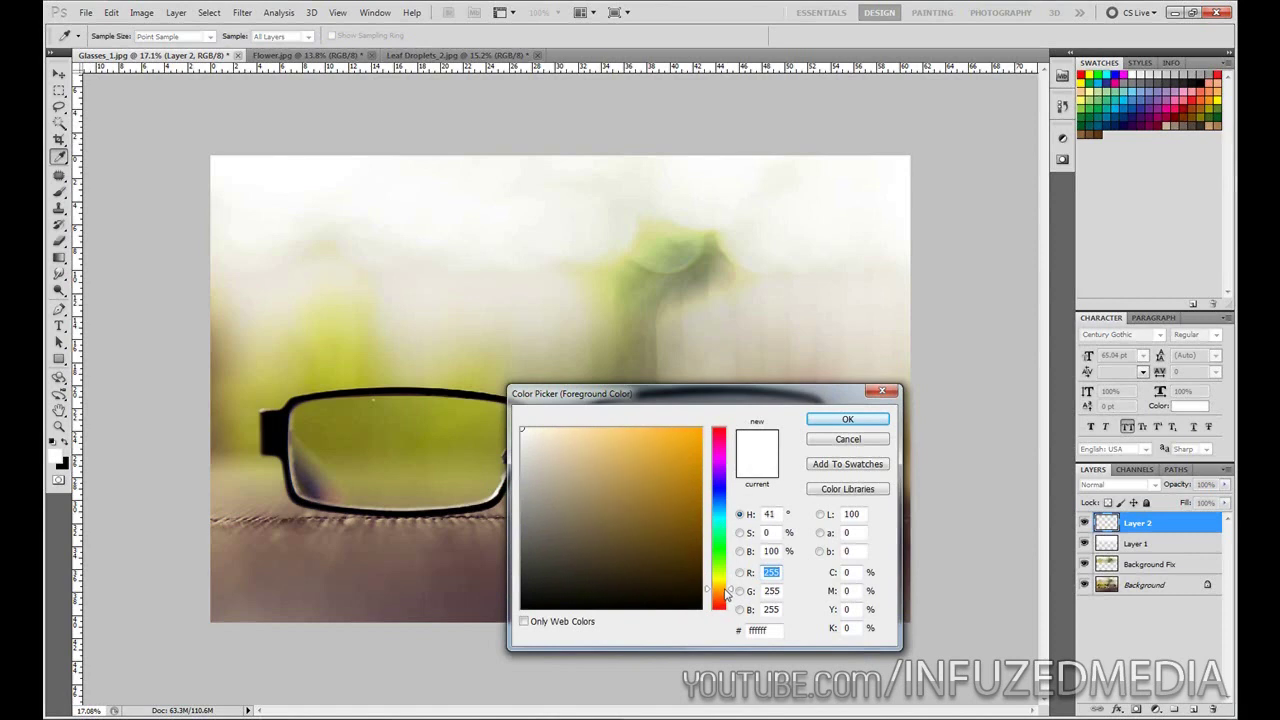
click(678, 479)
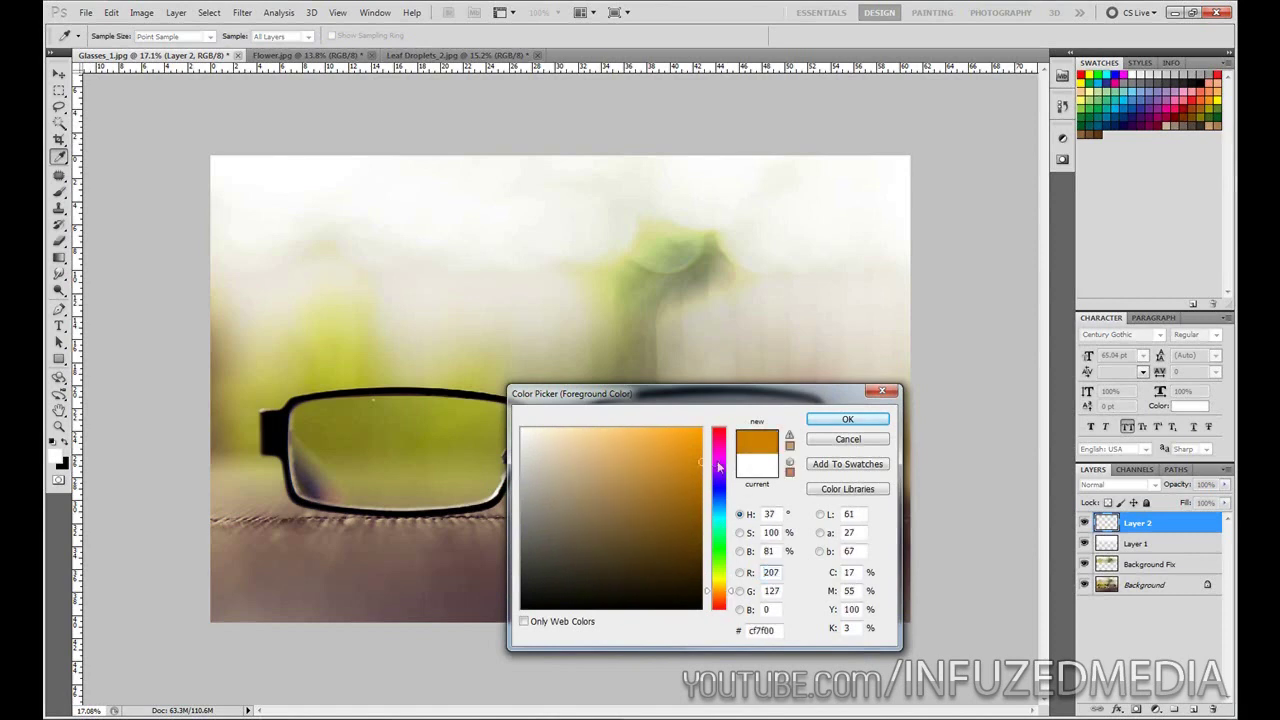
click(880, 420)
Paint five large soft orange blobs across the top on Layer 2 and blend it as Screen
key(b)
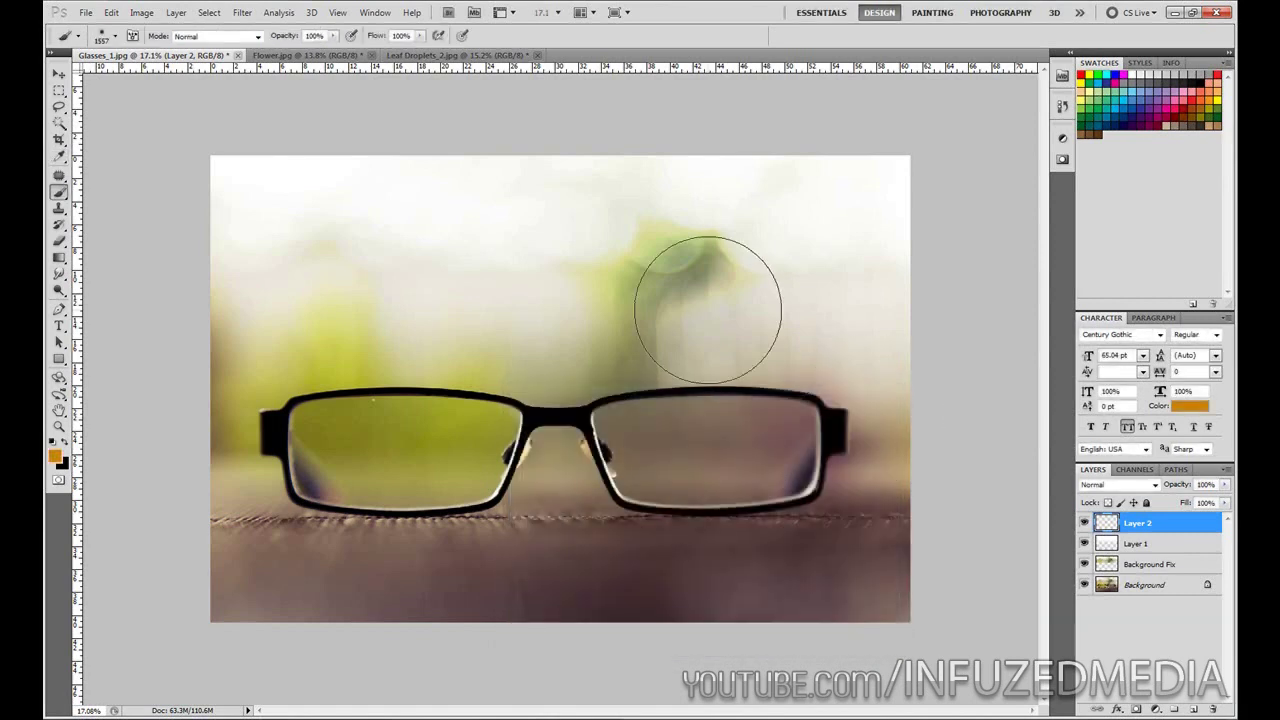
key(bracketright)
key(bracketright)
key(bracketright)
key(bracketright)
key(bracketright)
key(bracketright)
key(bracketright)
key(bracketright)
key(bracketright)
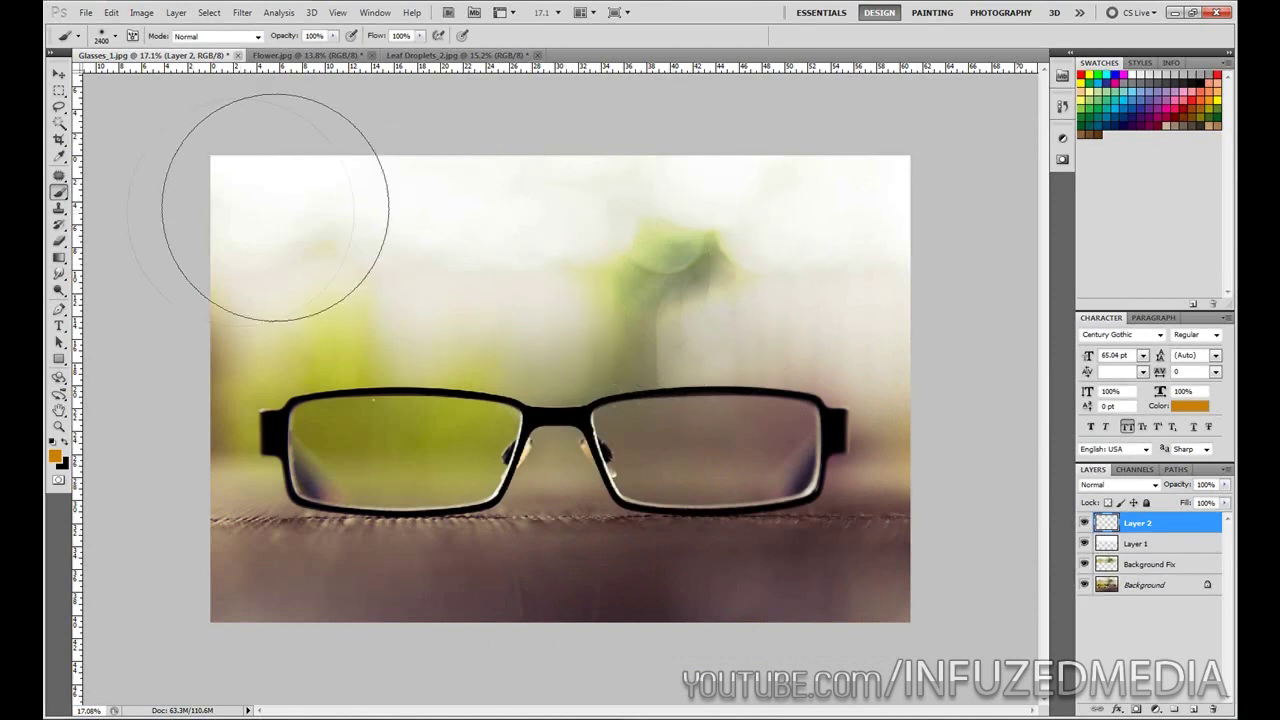
click(282, 196)
click(455, 178)
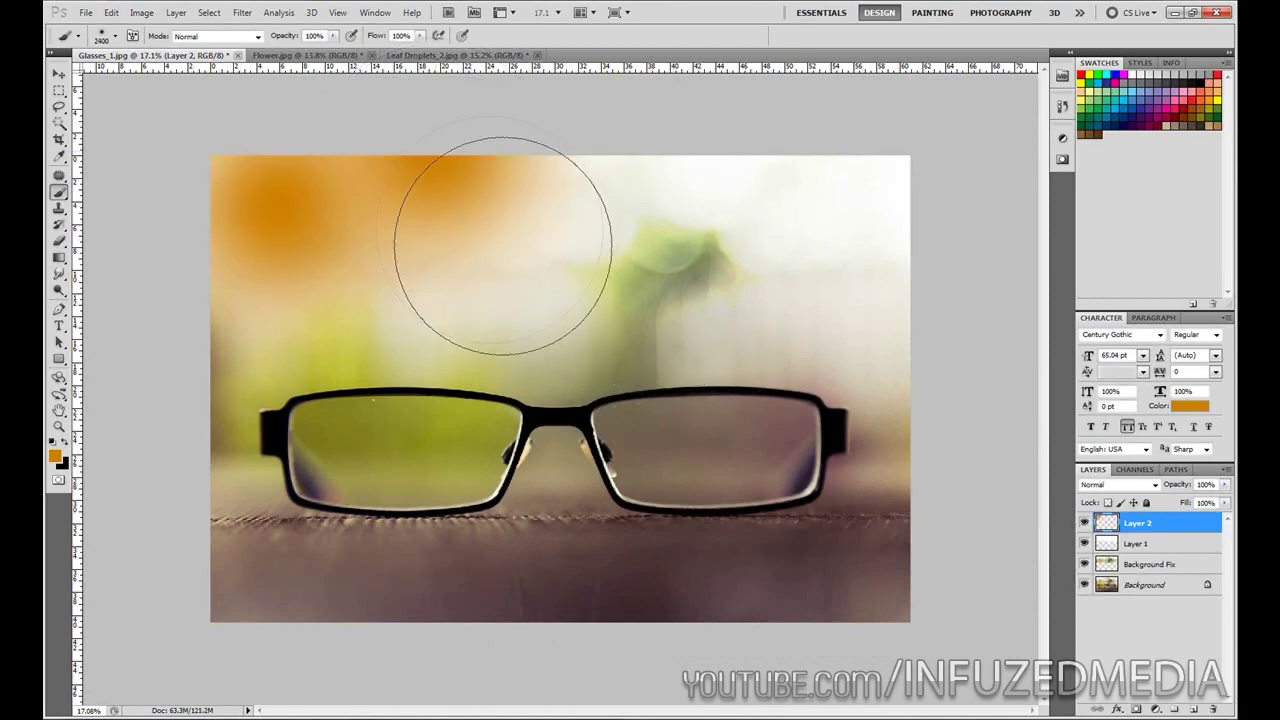
key(bracketleft)
click(548, 280)
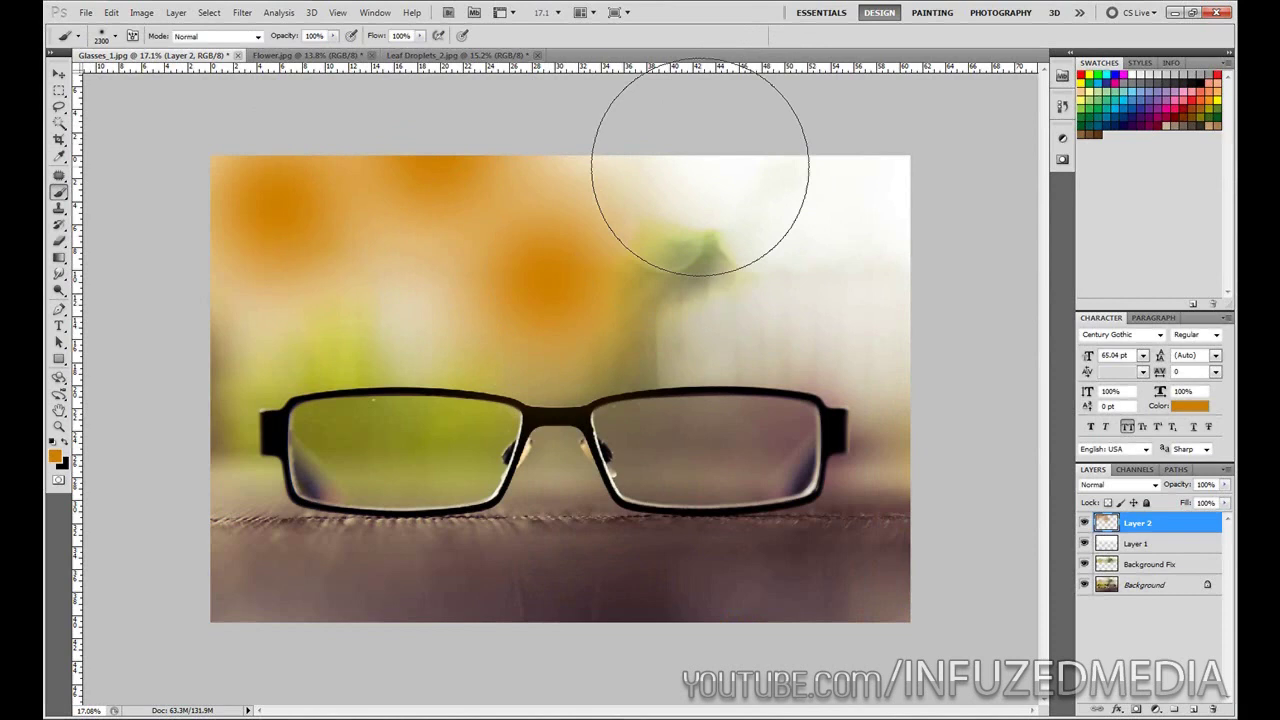
click(700, 190)
key(bracketleft)
click(822, 248)
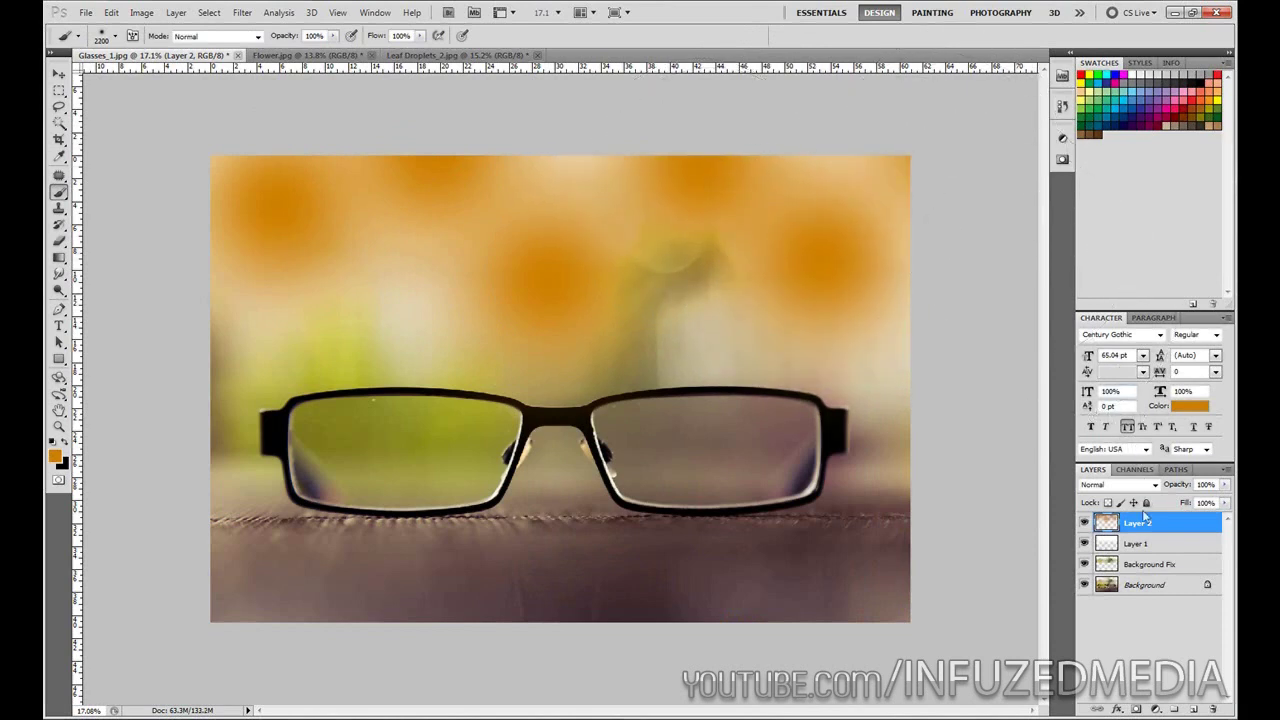
click(1152, 486)
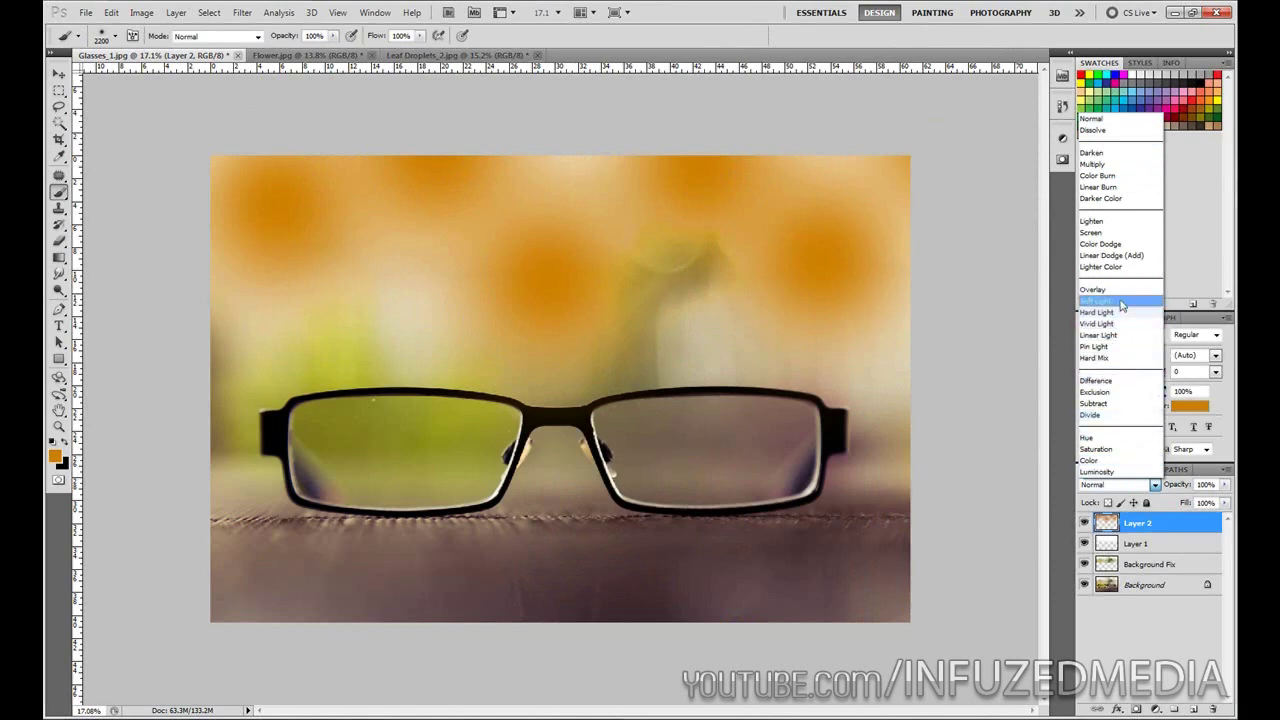
click(1112, 232)
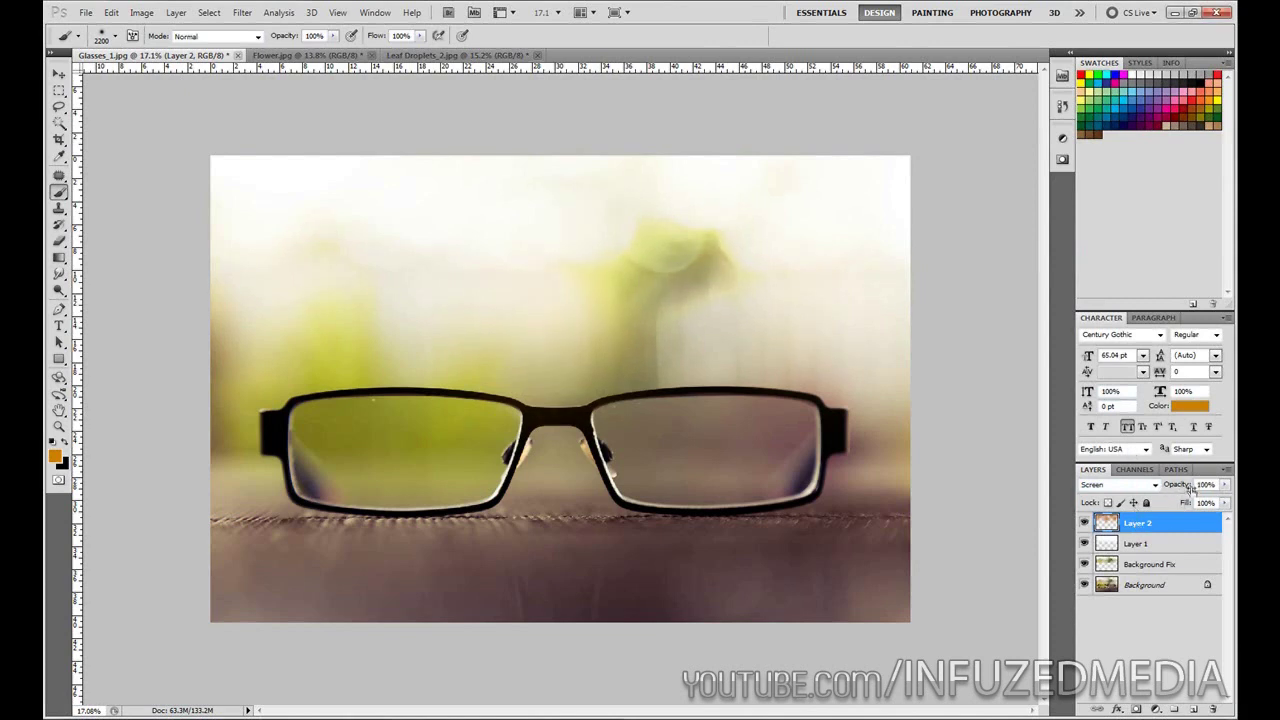
Lower Layer 1's opacity and set it to Soft Light, comparing before and after
click(1145, 543)
drag(1156, 486, 1159, 486)
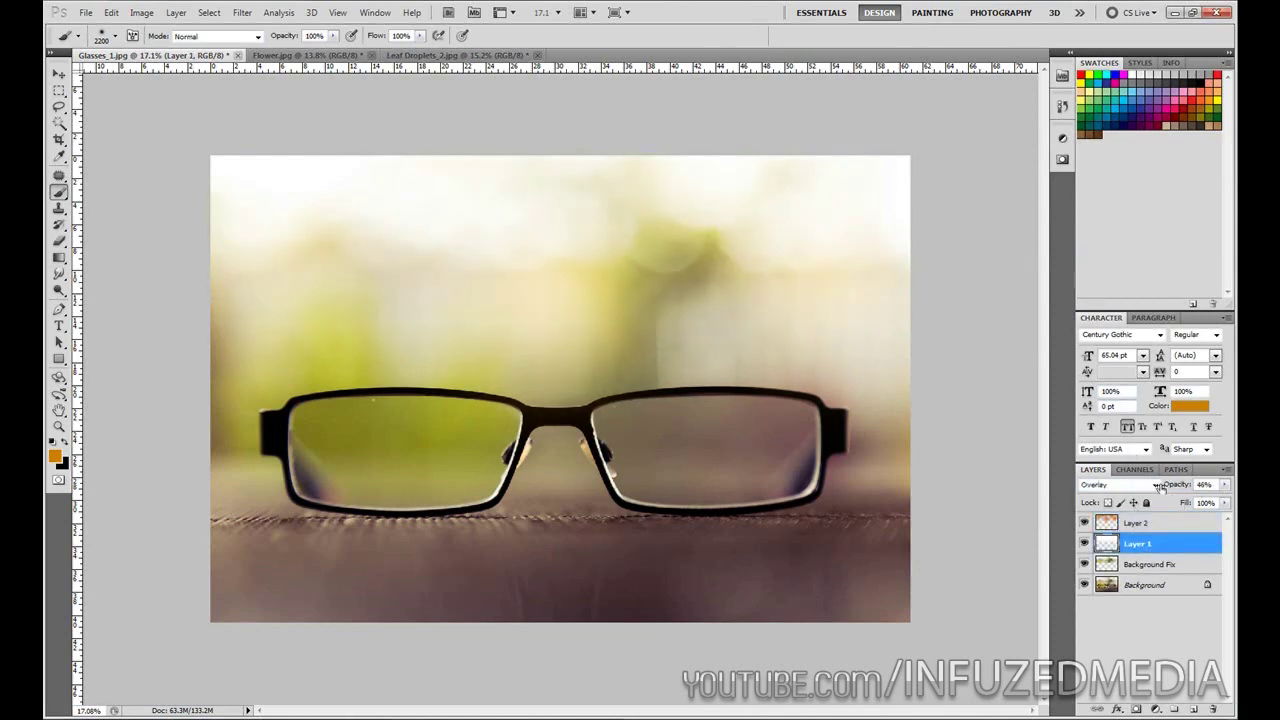
click(1086, 540)
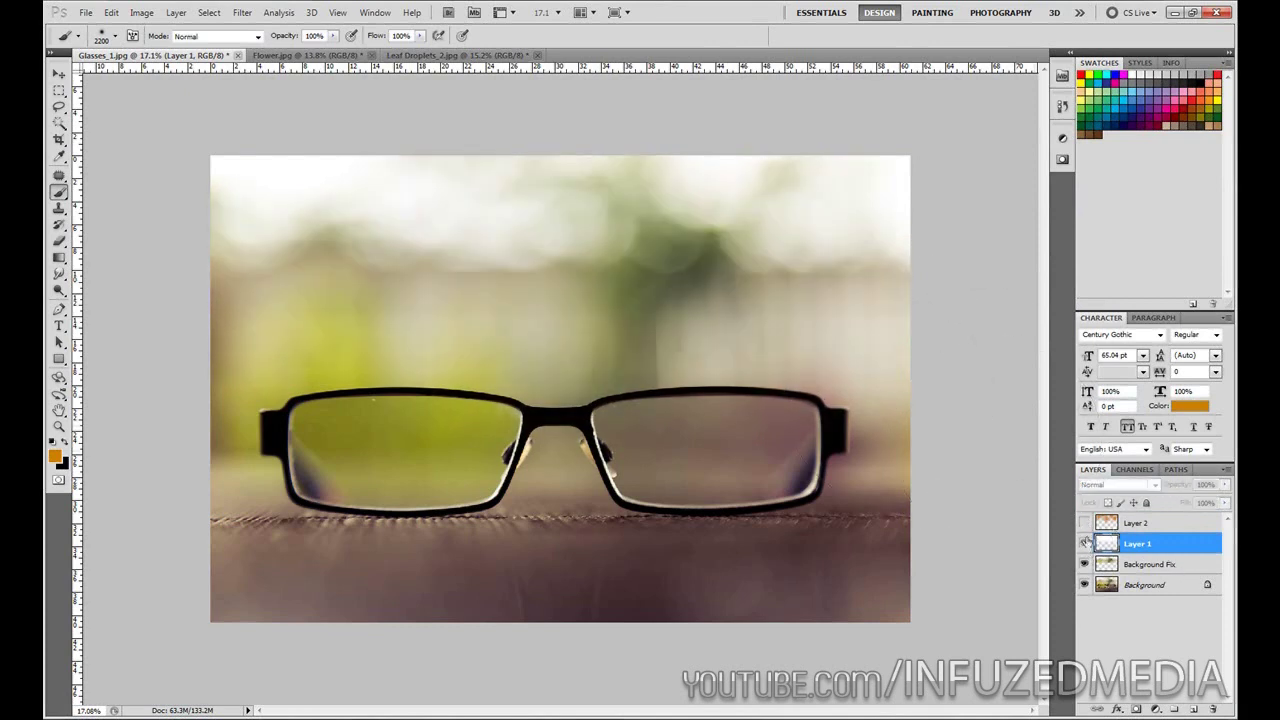
mouse_move(1086, 541)
mouse_down()
mouse_move(1086, 525)
mouse_move(1084, 543)
mouse_up()
click(1152, 485)
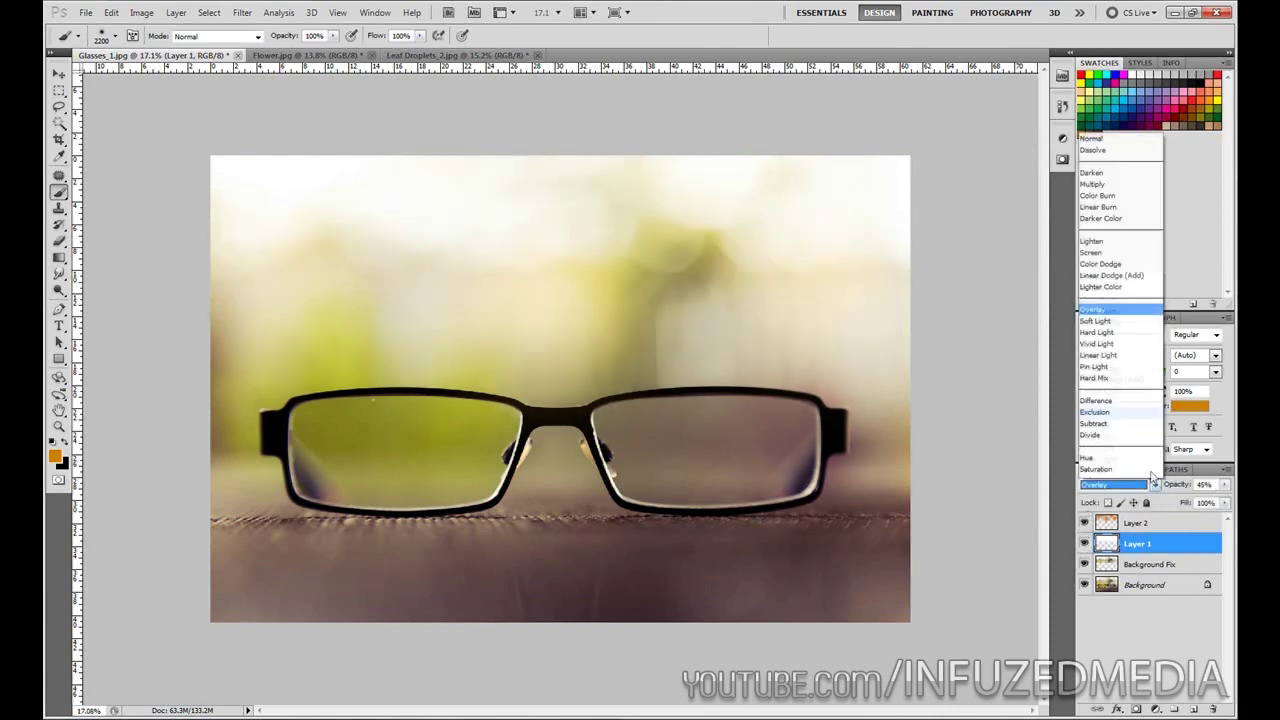
click(1133, 308)
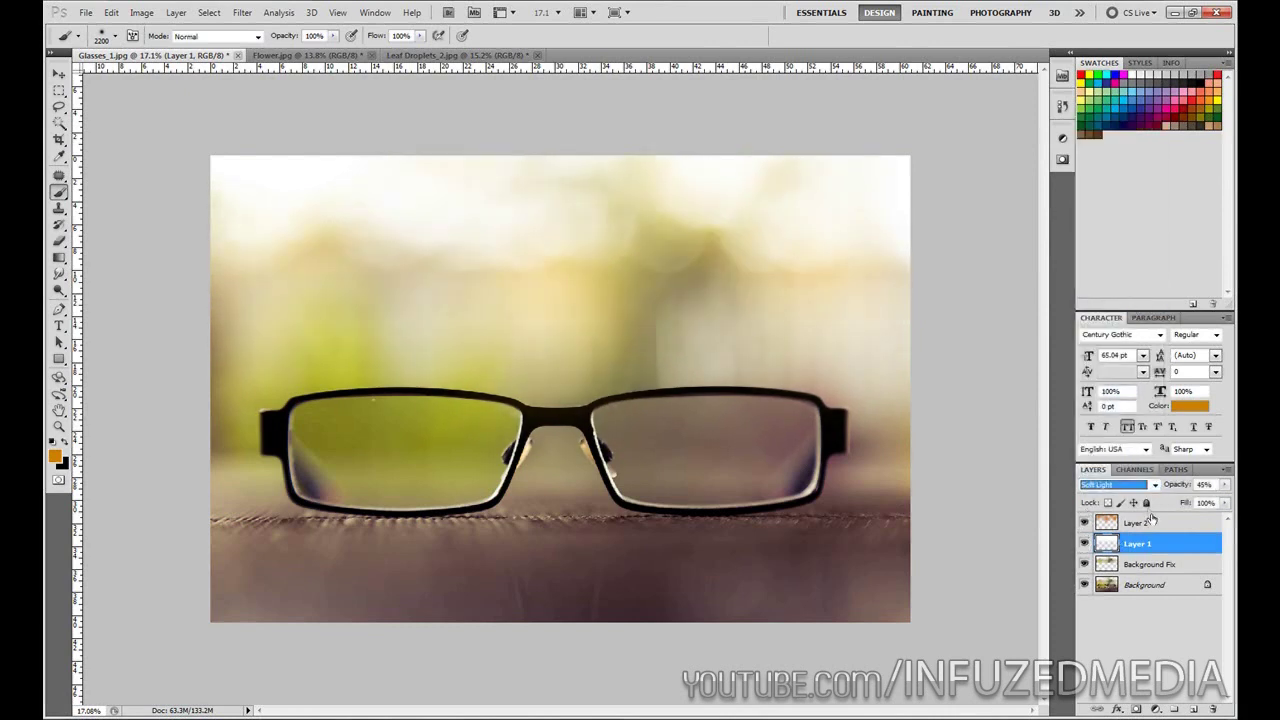
Try Overlay on the orange Layer 2, then return it to Screen
click(1160, 521)
click(1167, 545)
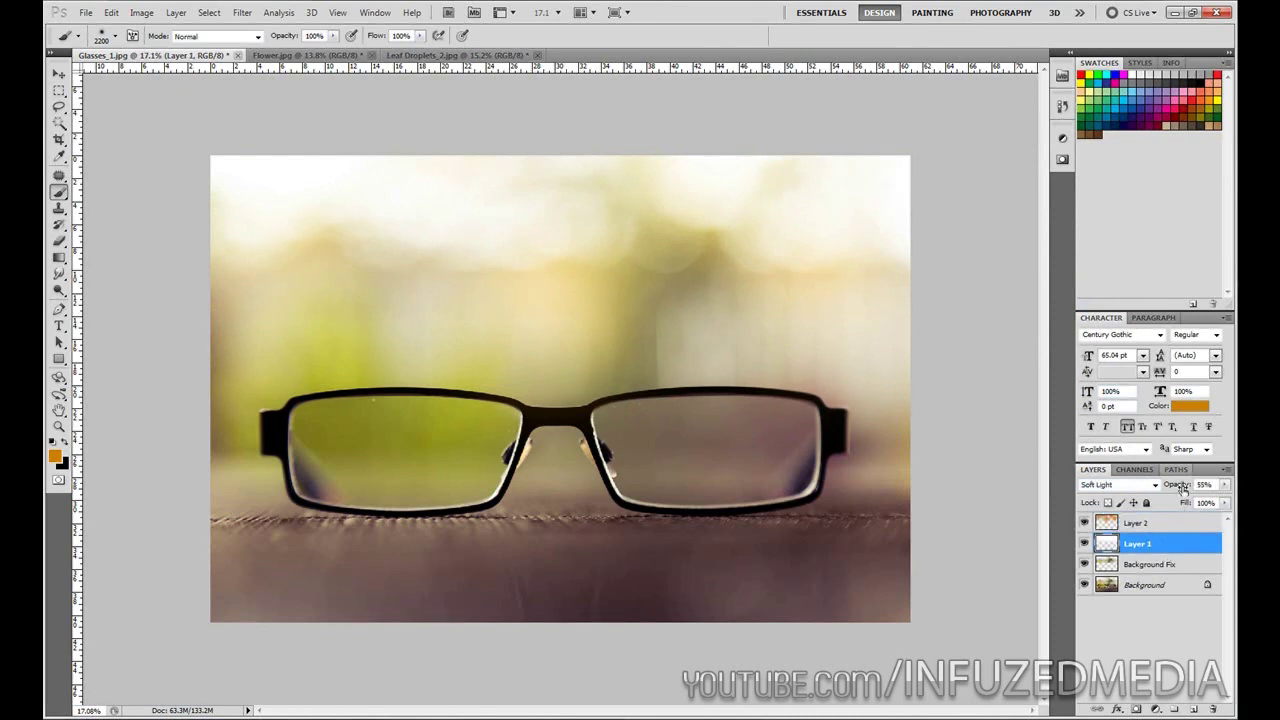
click(1156, 524)
click(1150, 485)
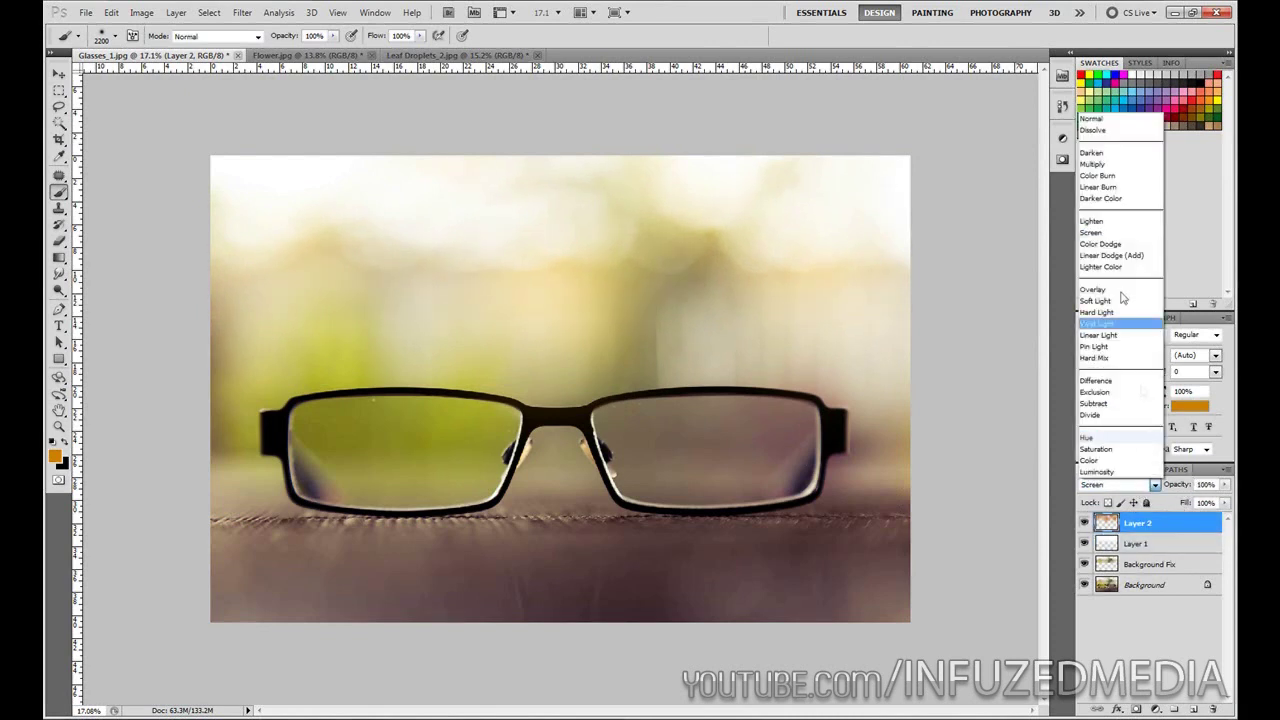
click(1100, 289)
key(Up)
key(Up)
key(Up)
key(Up)
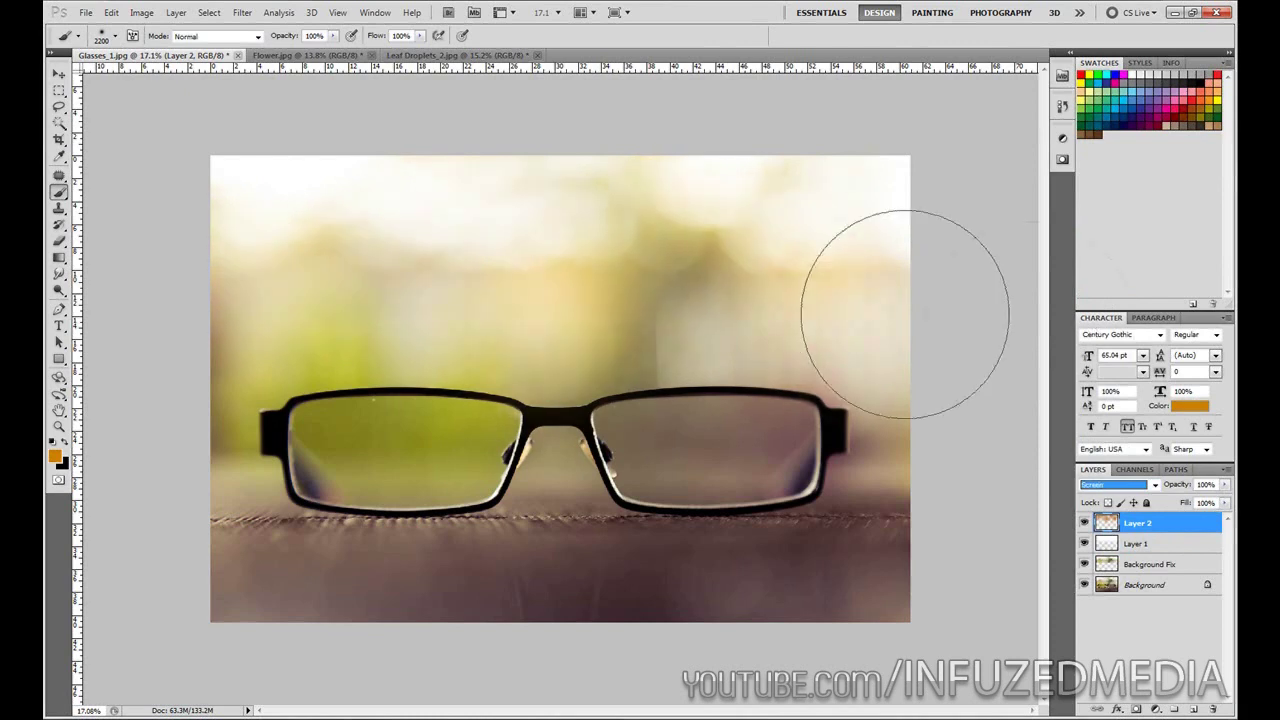
Switch to the Flower.jpg document and add a new empty layer
click(59, 90)
scroll(156, 119, down, 1)
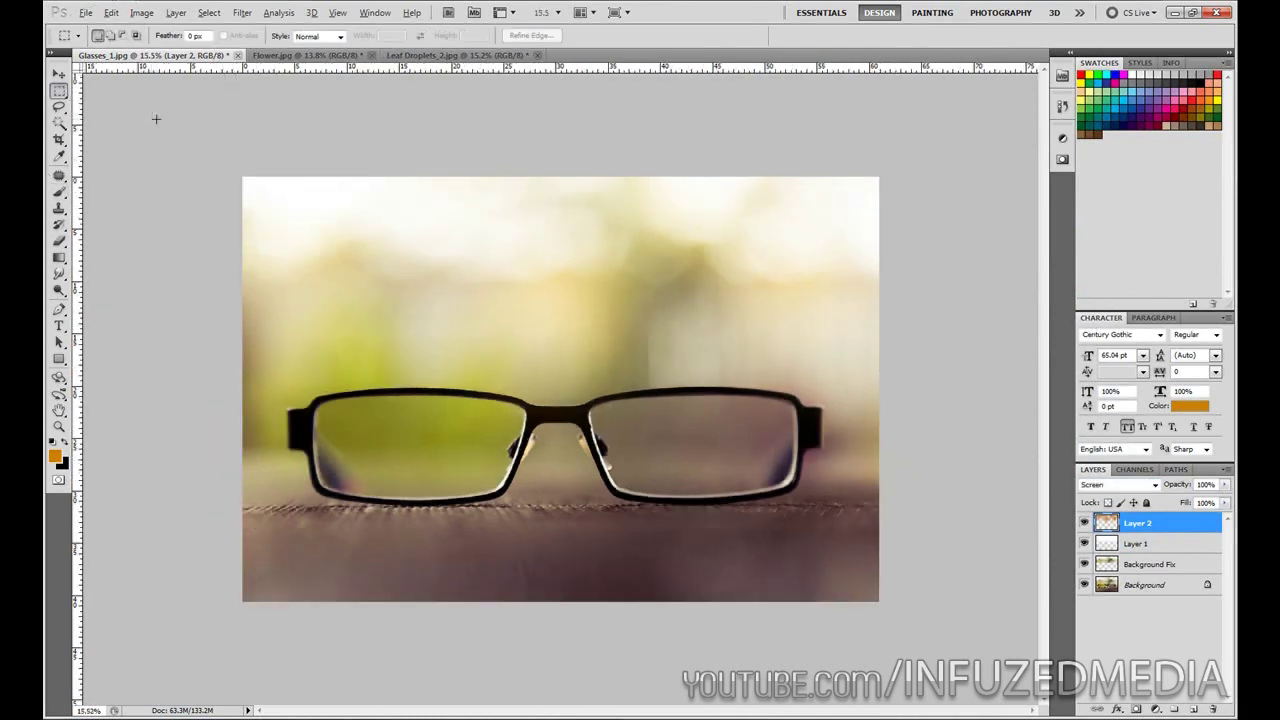
click(265, 57)
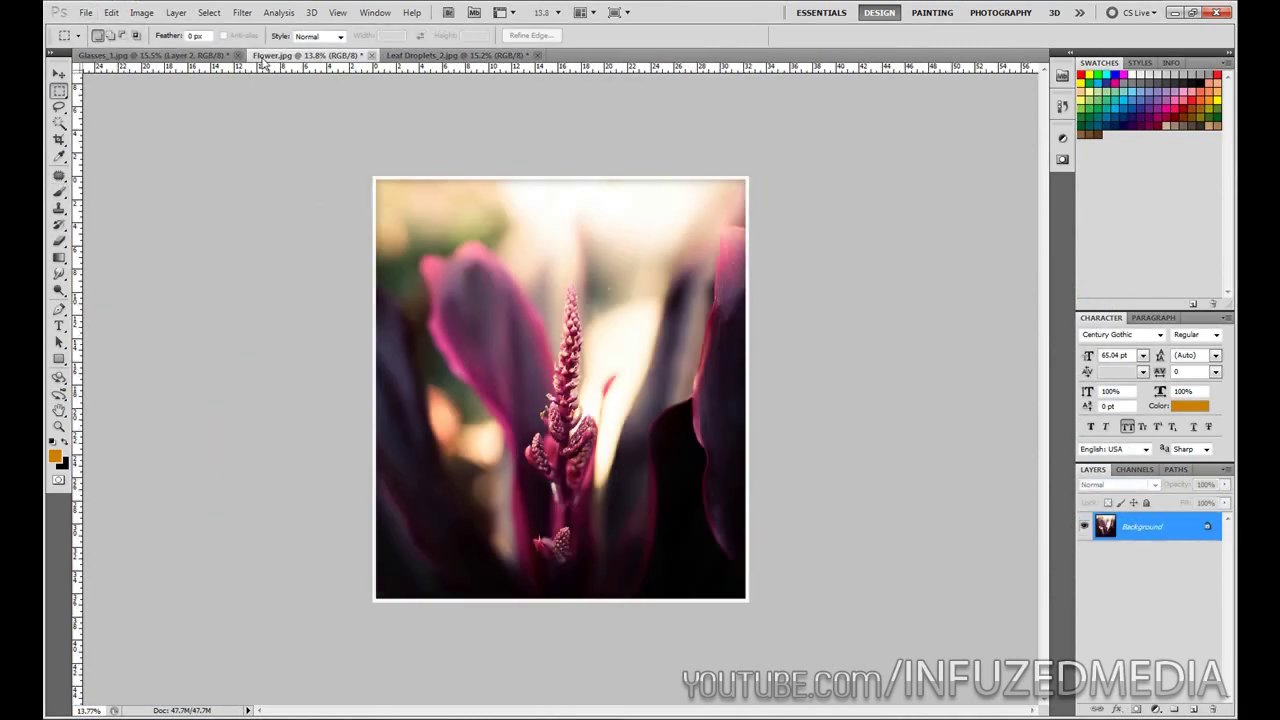
scroll(564, 187, up, 3)
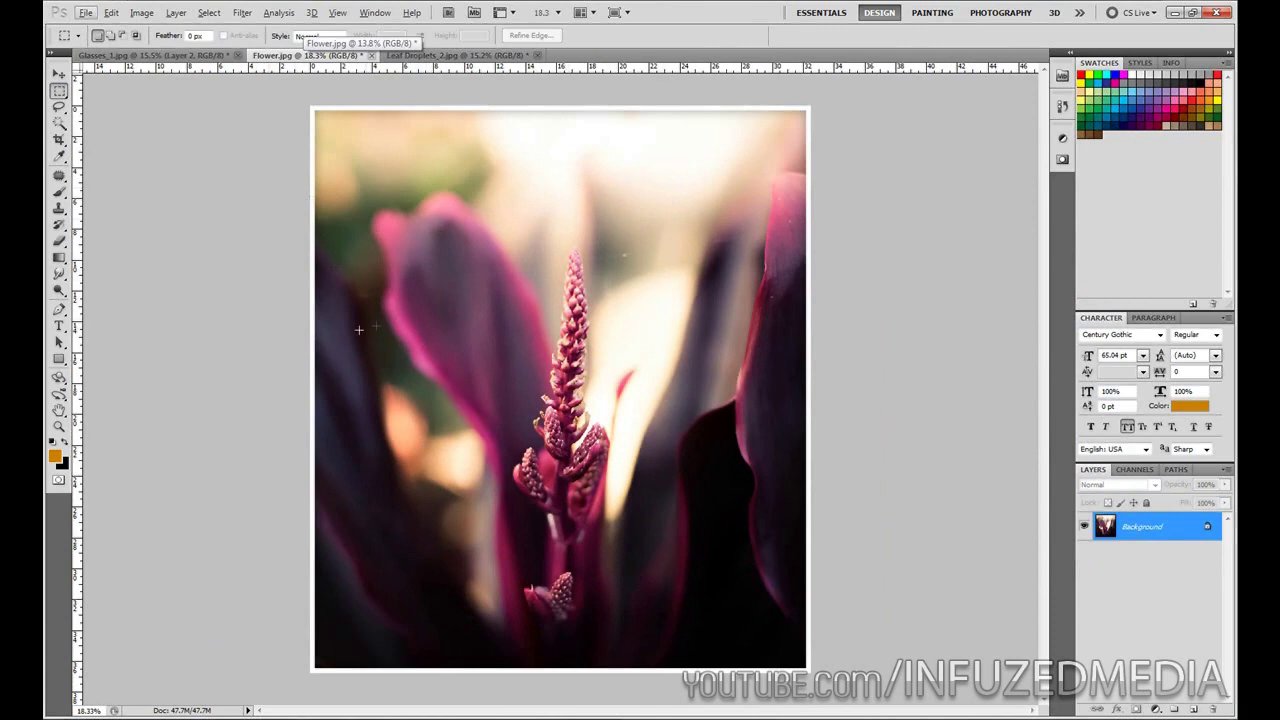
click(1194, 709)
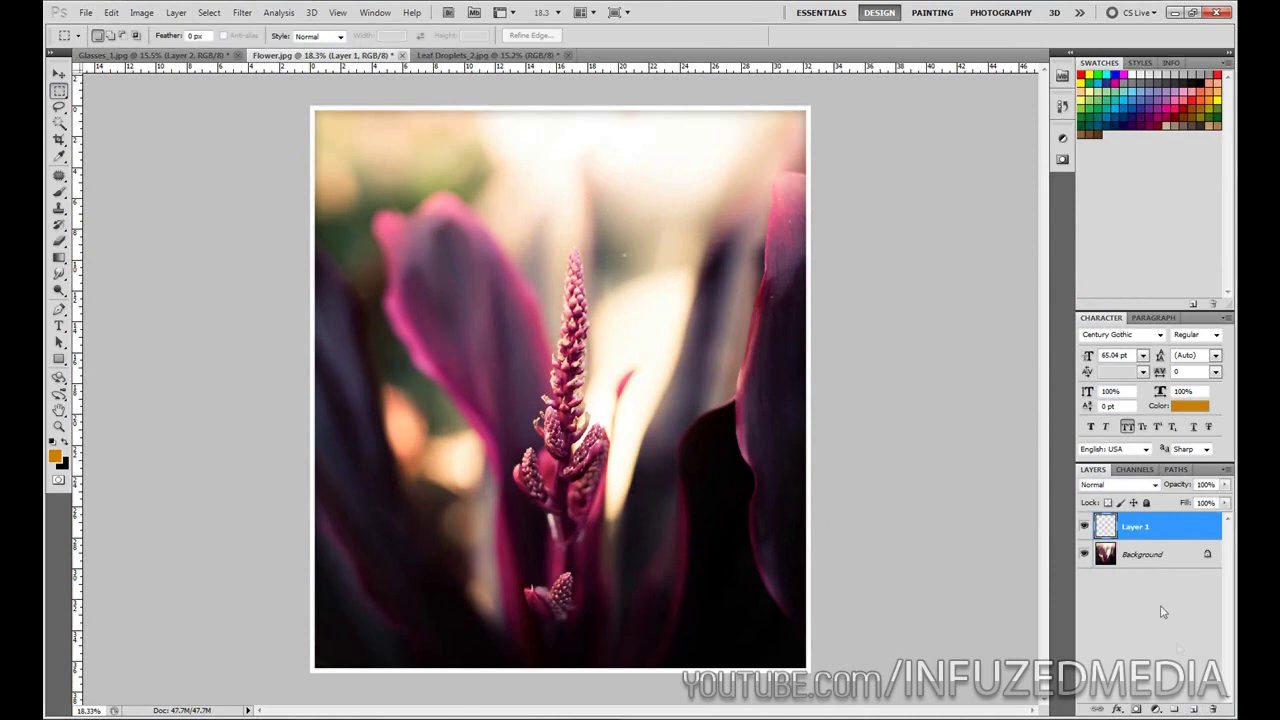
Brush a light orange tint across the flower photo's top left and top right
key(b)
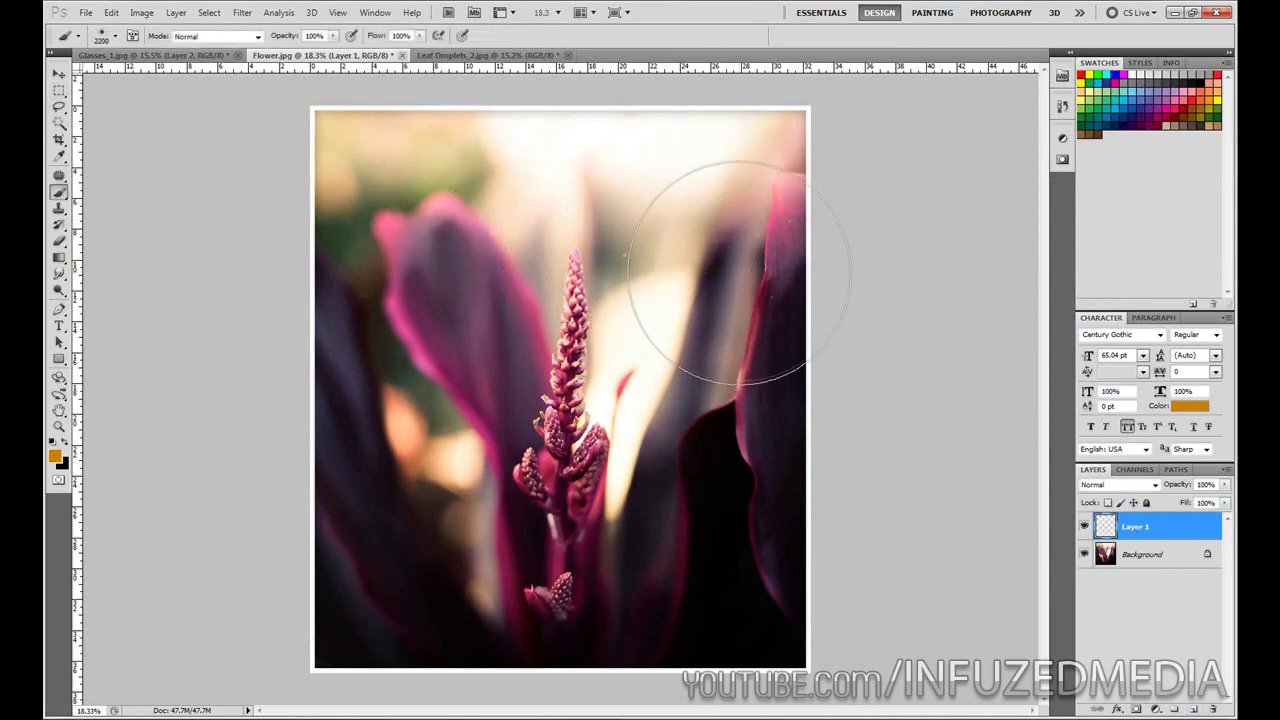
key(p)
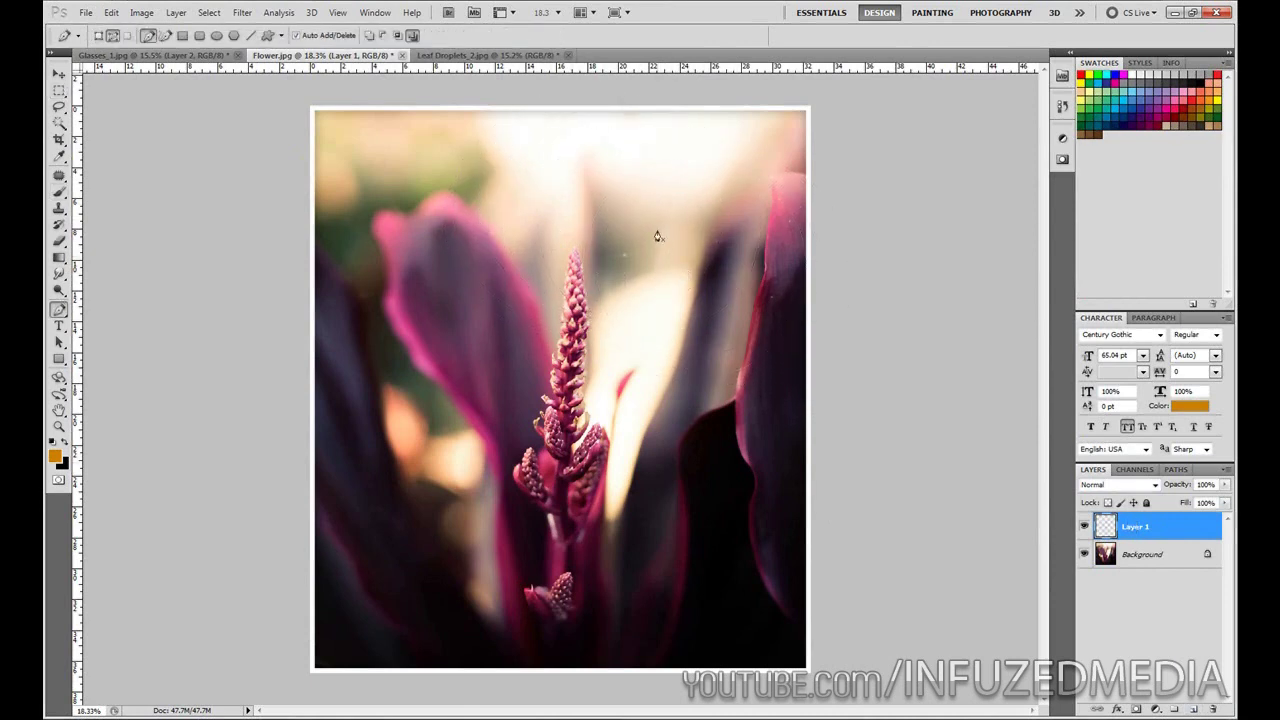
key(b)
right_click(660, 238)
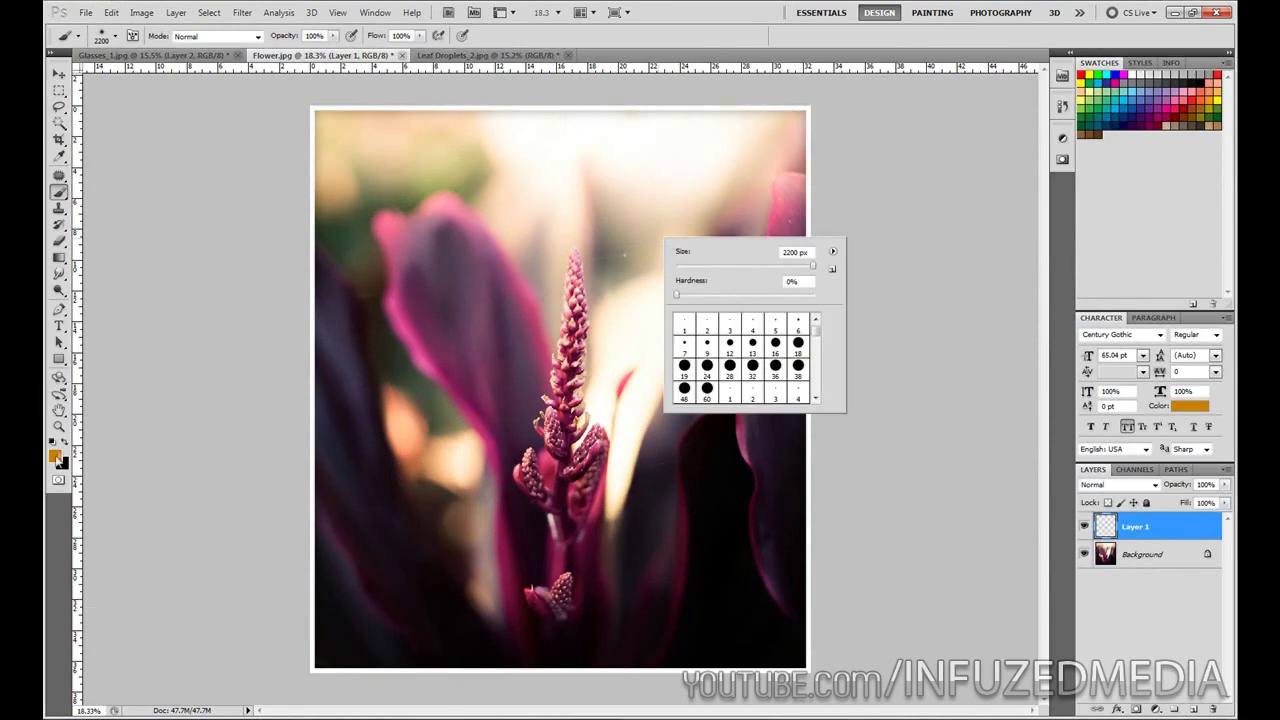
click(58, 458)
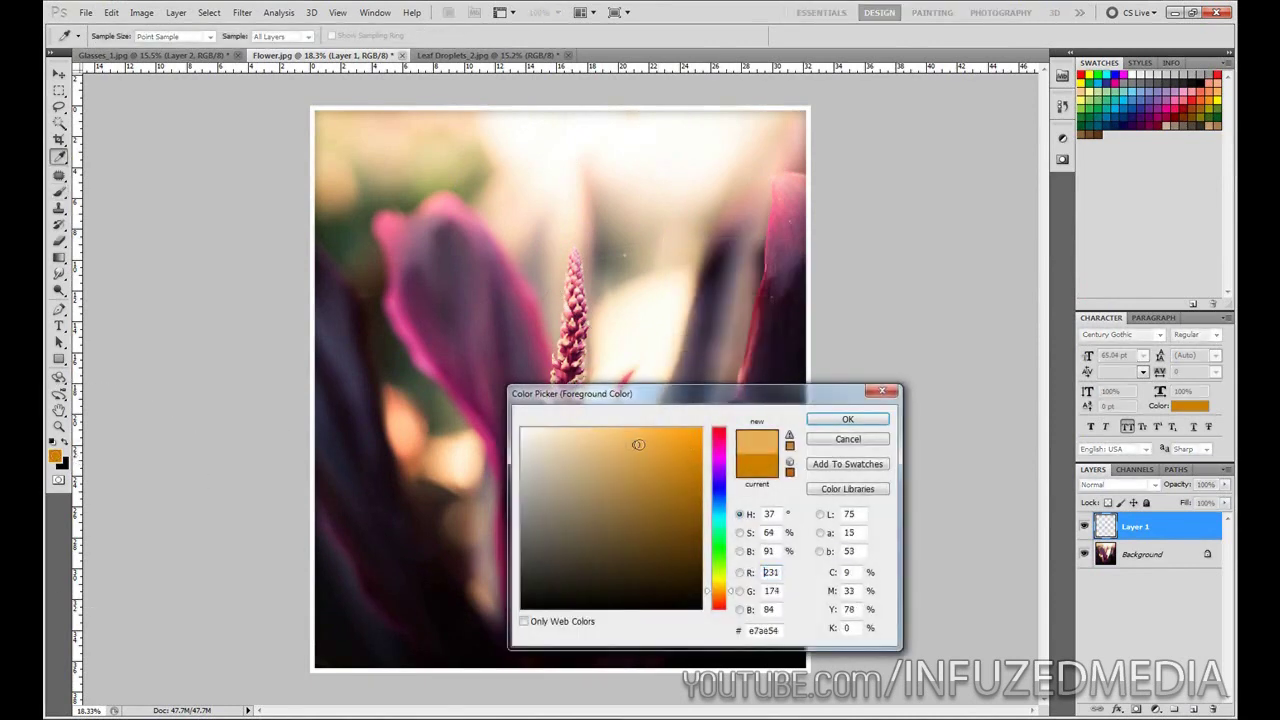
click(858, 423)
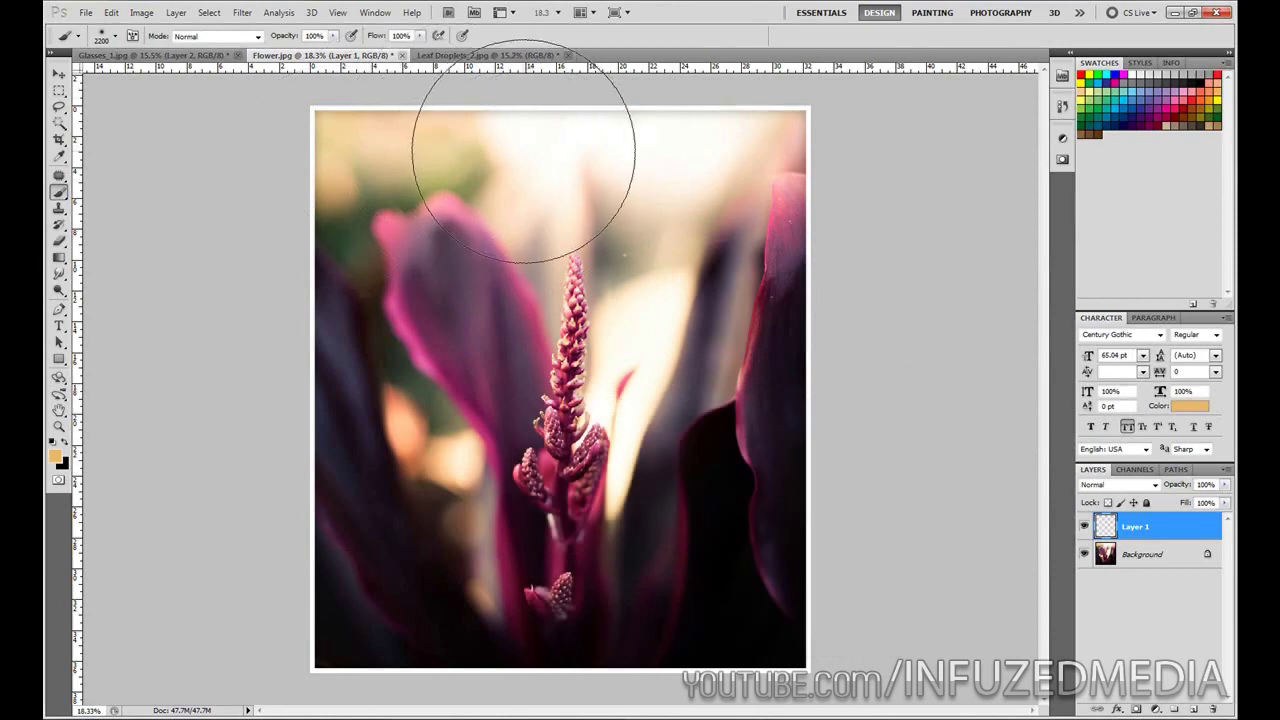
drag(486, 114, 574, 120)
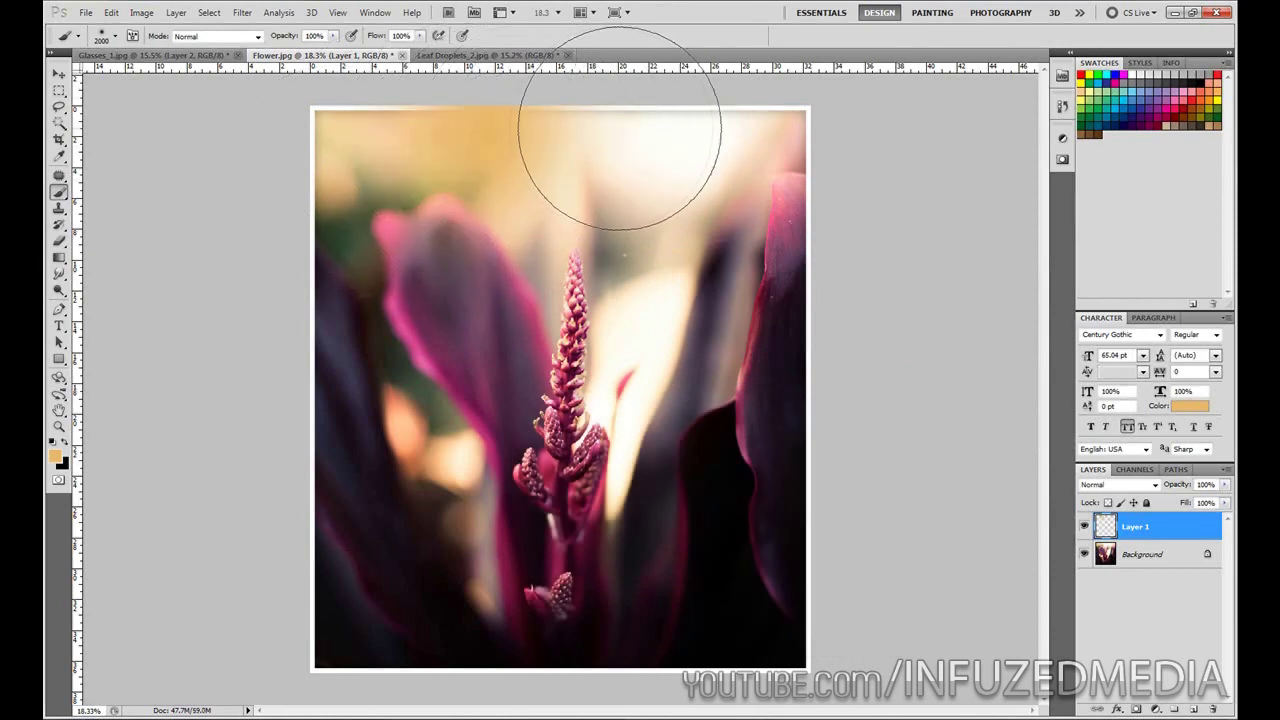
mouse_move(666, 133)
mouse_down()
mouse_move(685, 206)
mouse_move(714, 199)
mouse_move(788, 133)
mouse_up()
Paint soft white spots at the top right and top centre with a smaller brush
key(bracketleft)
key(bracketleft)
key(bracketleft)
key(d)
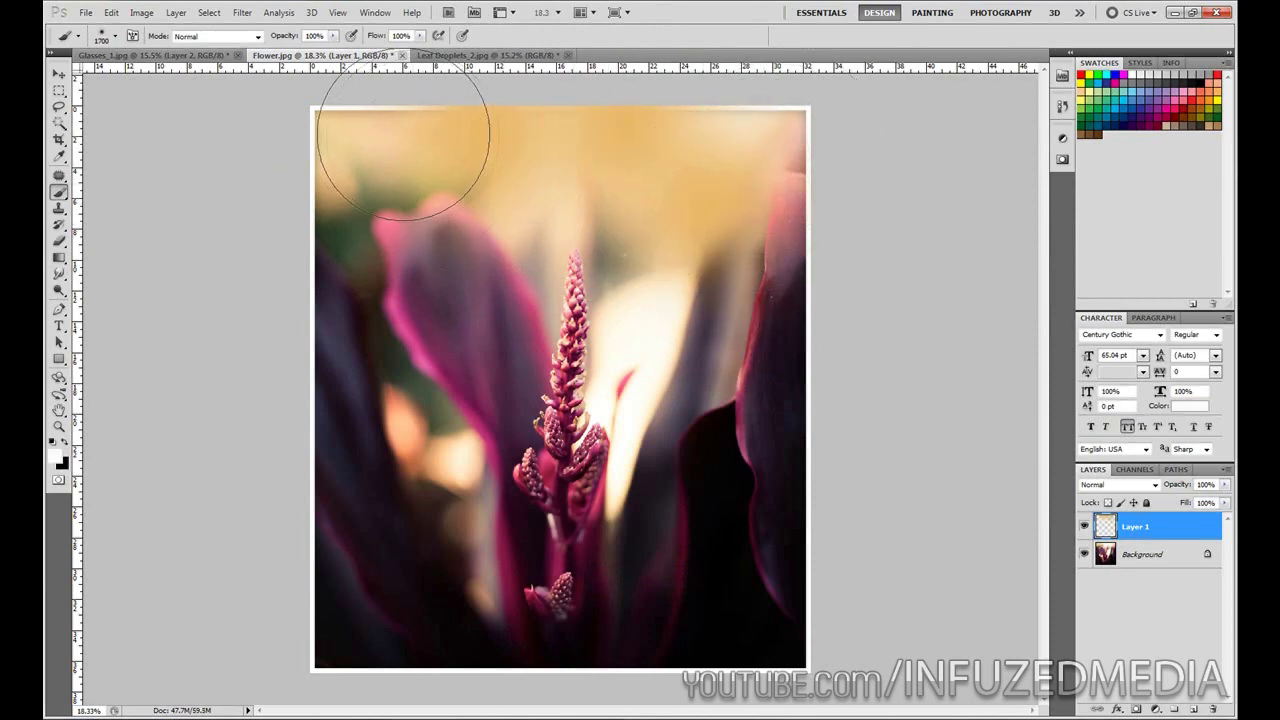
key(x)
click(771, 157)
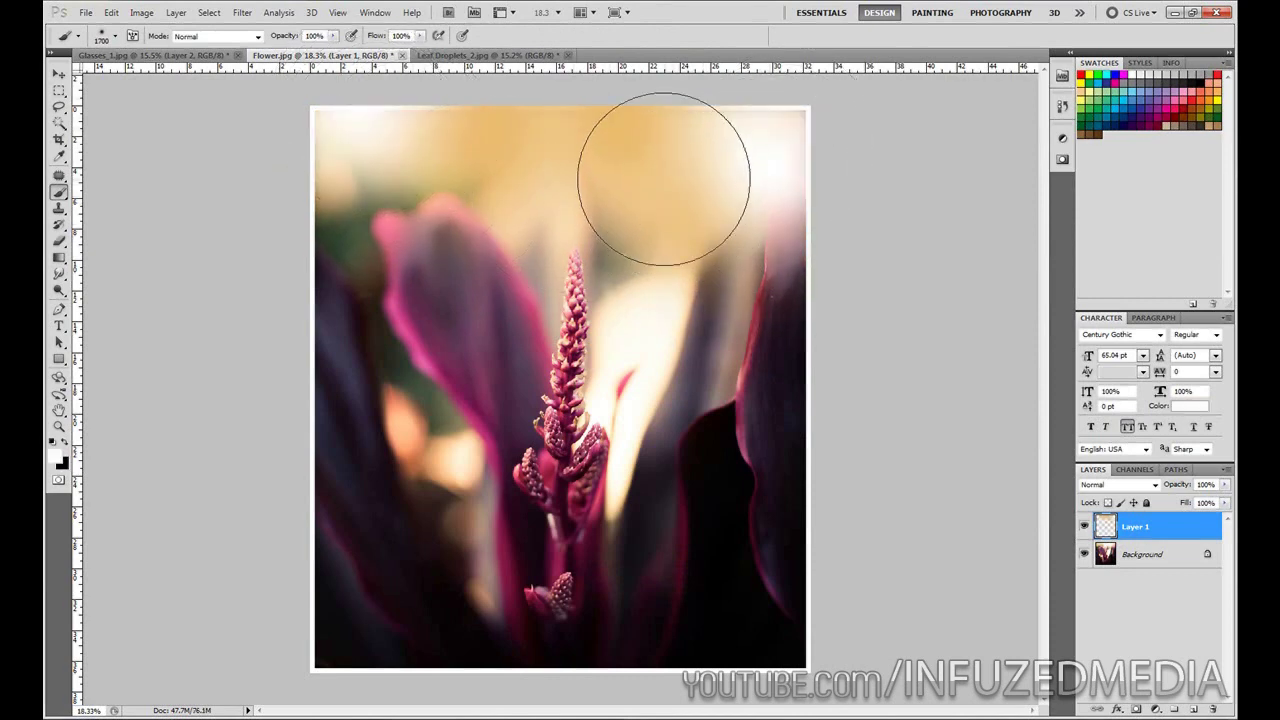
key(bracketleft)
key(bracketleft)
key(bracketleft)
key(bracketleft)
key(bracketleft)
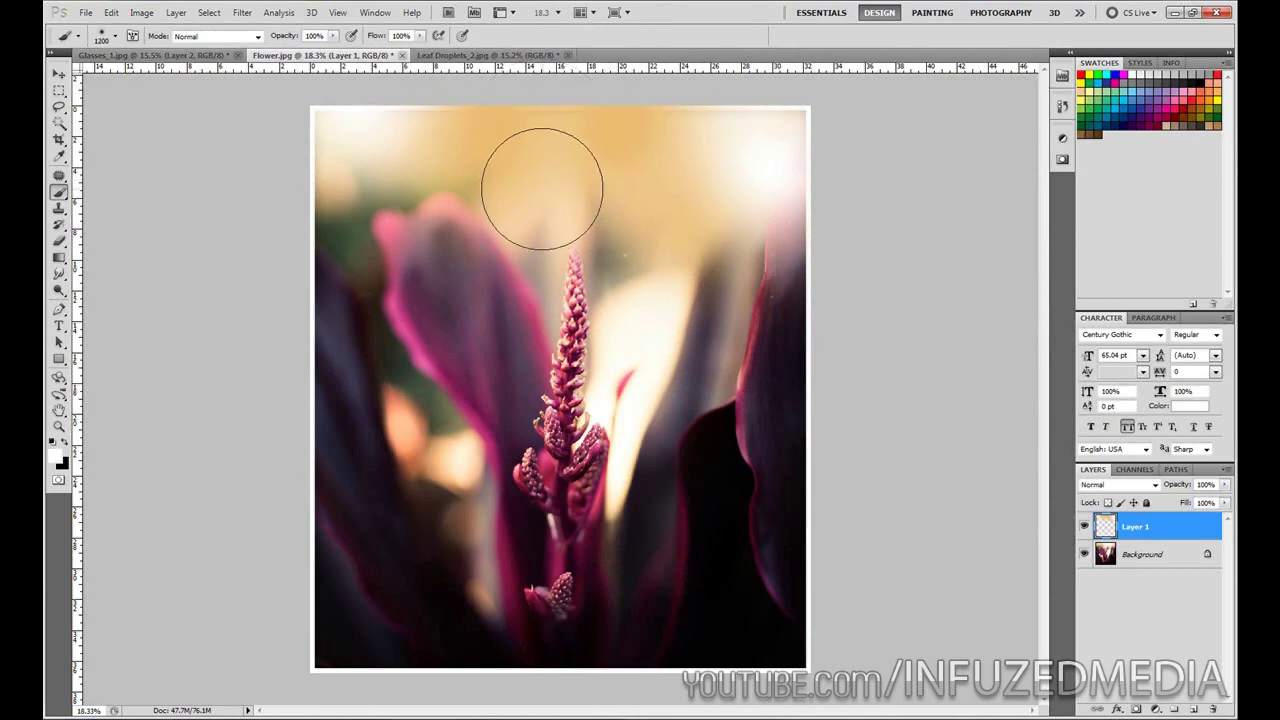
click(542, 188)
Set the glow layer to Overlay and toggle its visibility to compare
click(1118, 484)
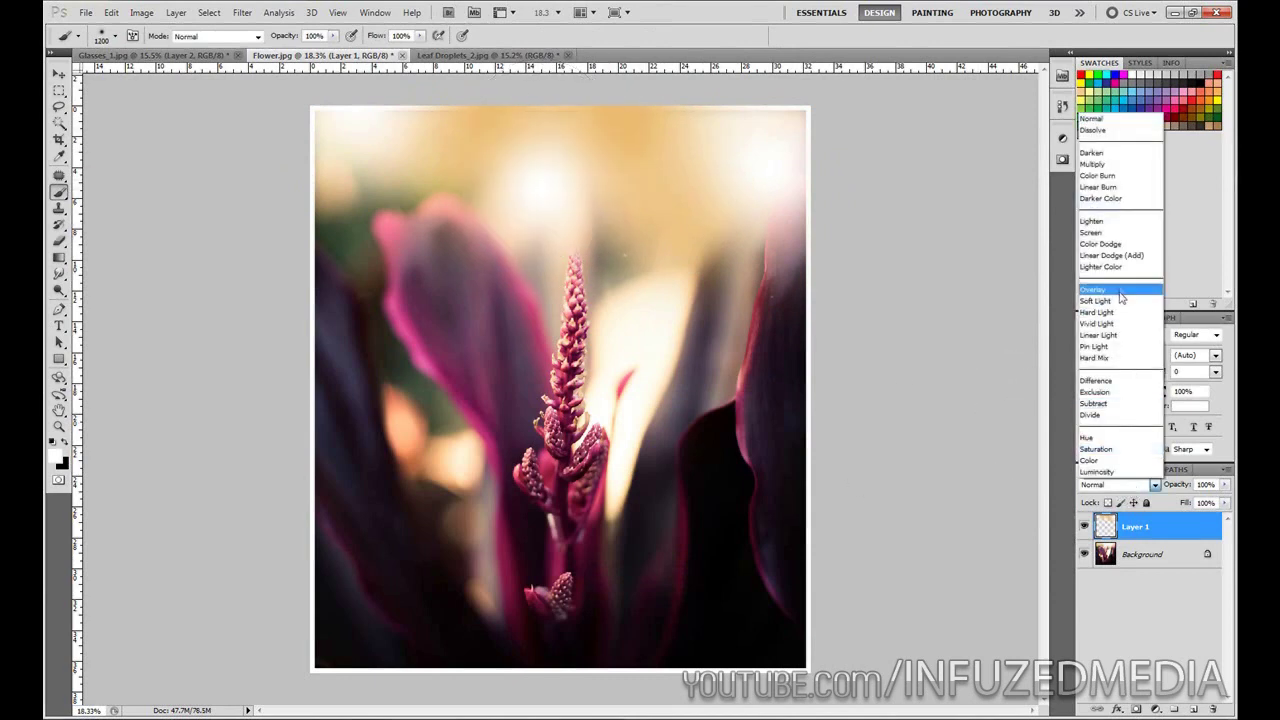
click(1097, 290)
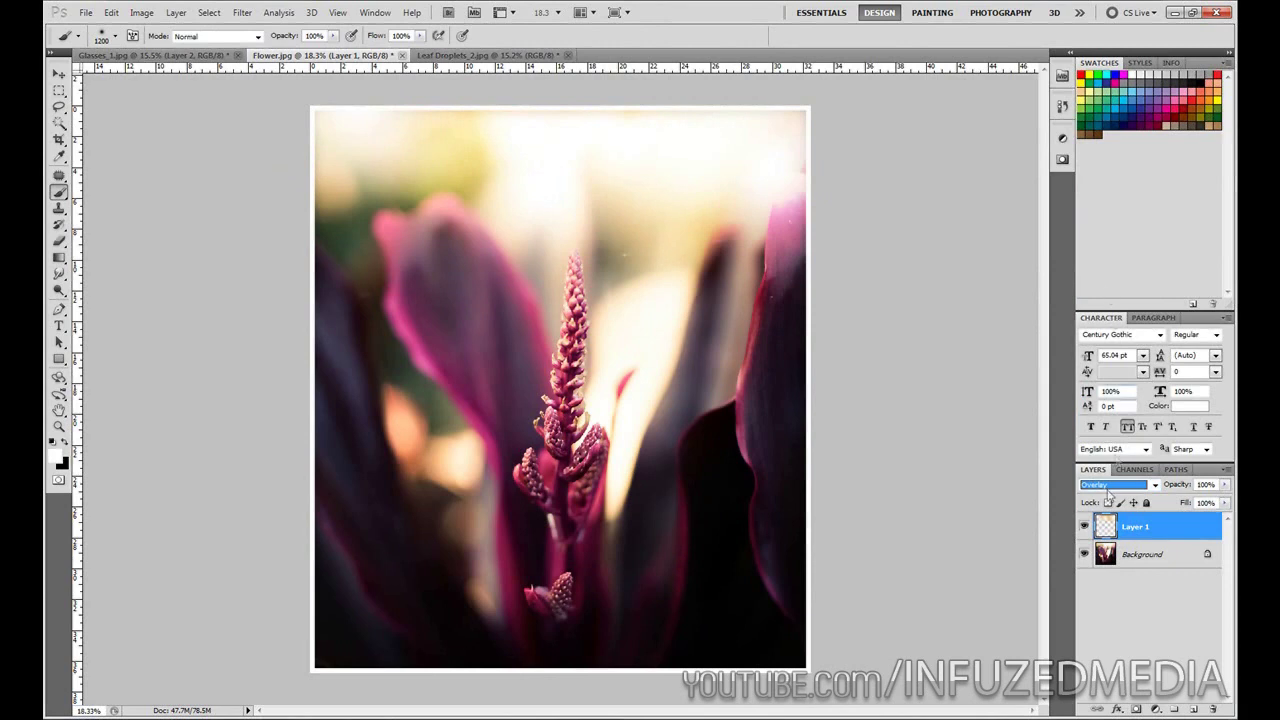
click(1085, 528)
click(1085, 528)
click(1085, 528)
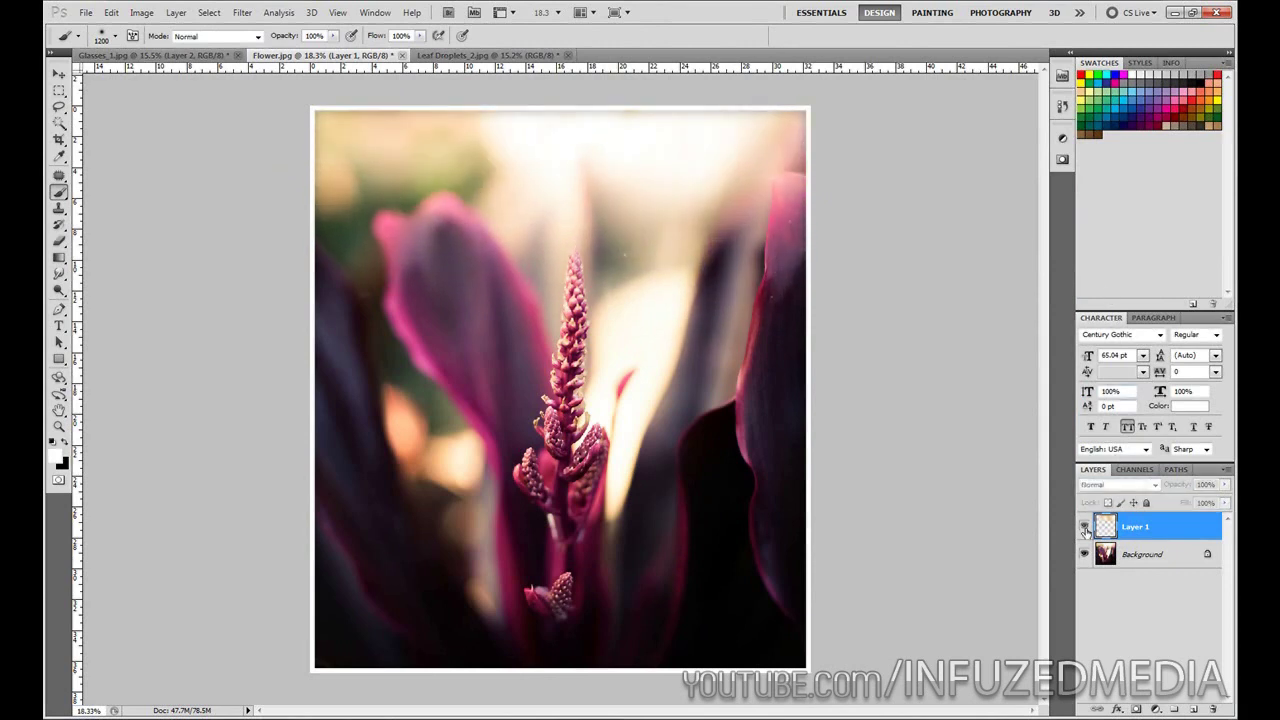
click(1085, 528)
click(1085, 528)
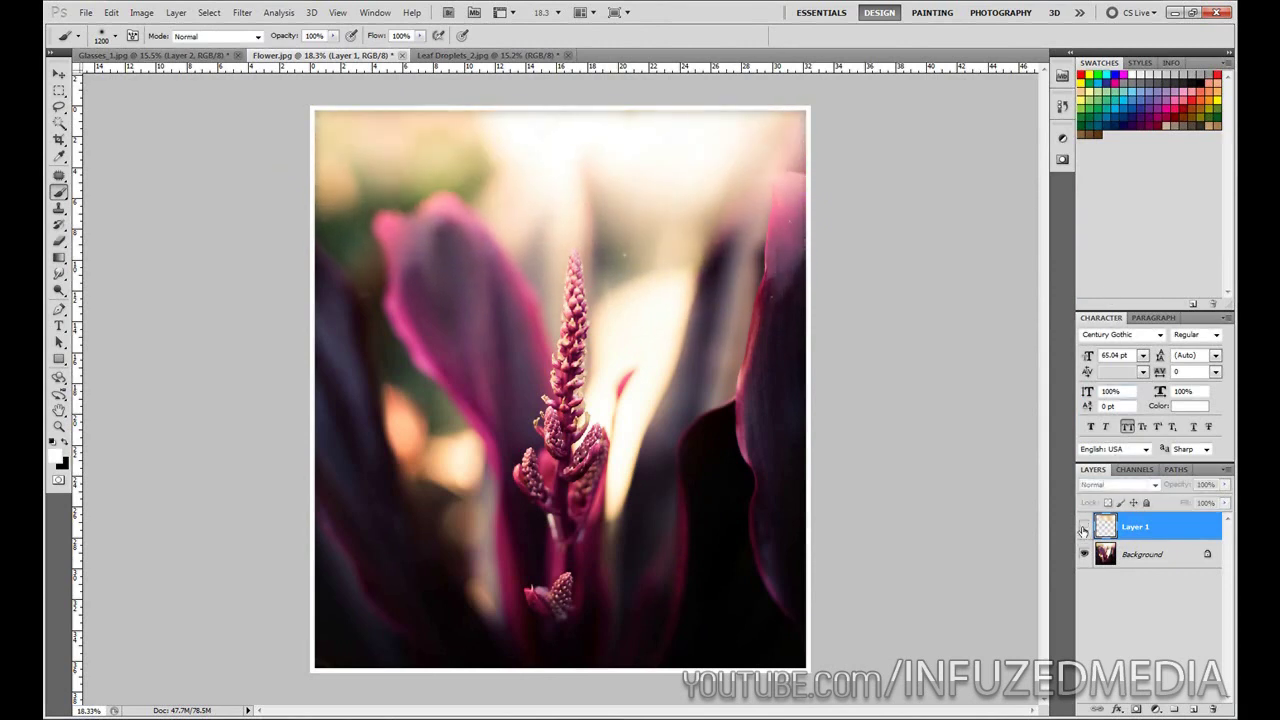
click(1085, 528)
Switch to Leaf Droplets_2.jpg, zoom in and out to inspect it, and add Layer 1
click(463, 55)
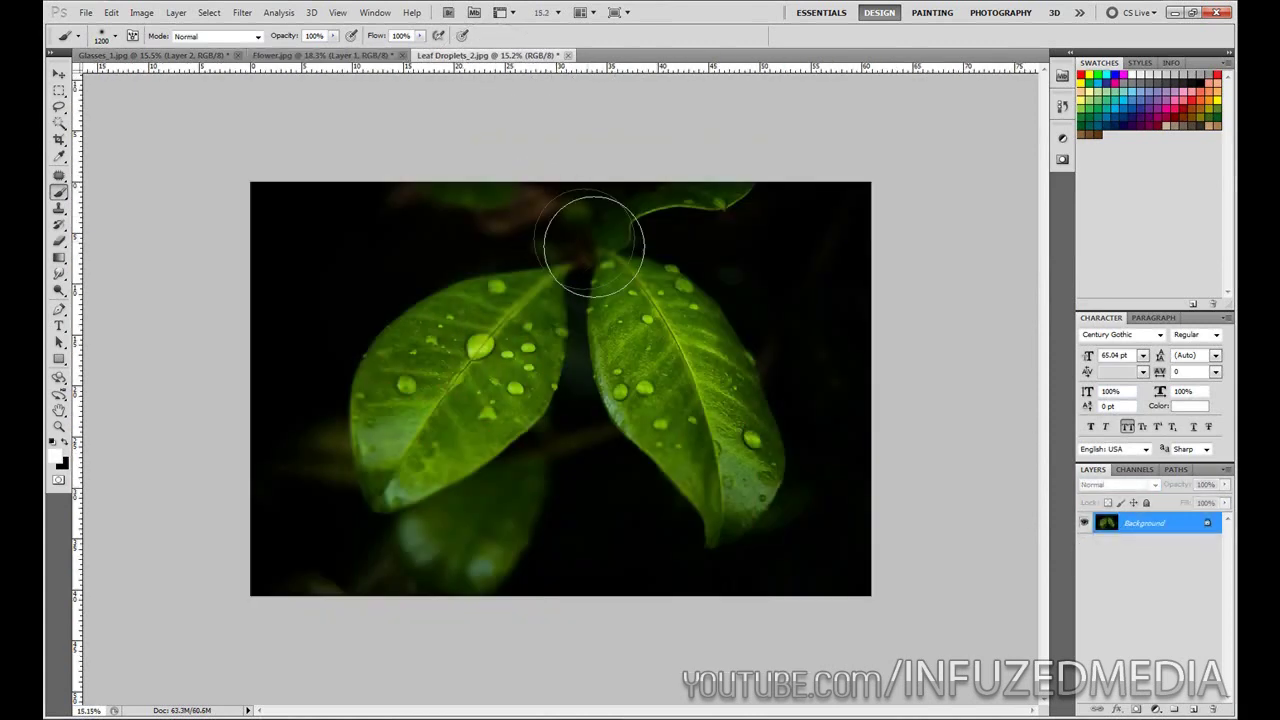
scroll(608, 410, up, 2)
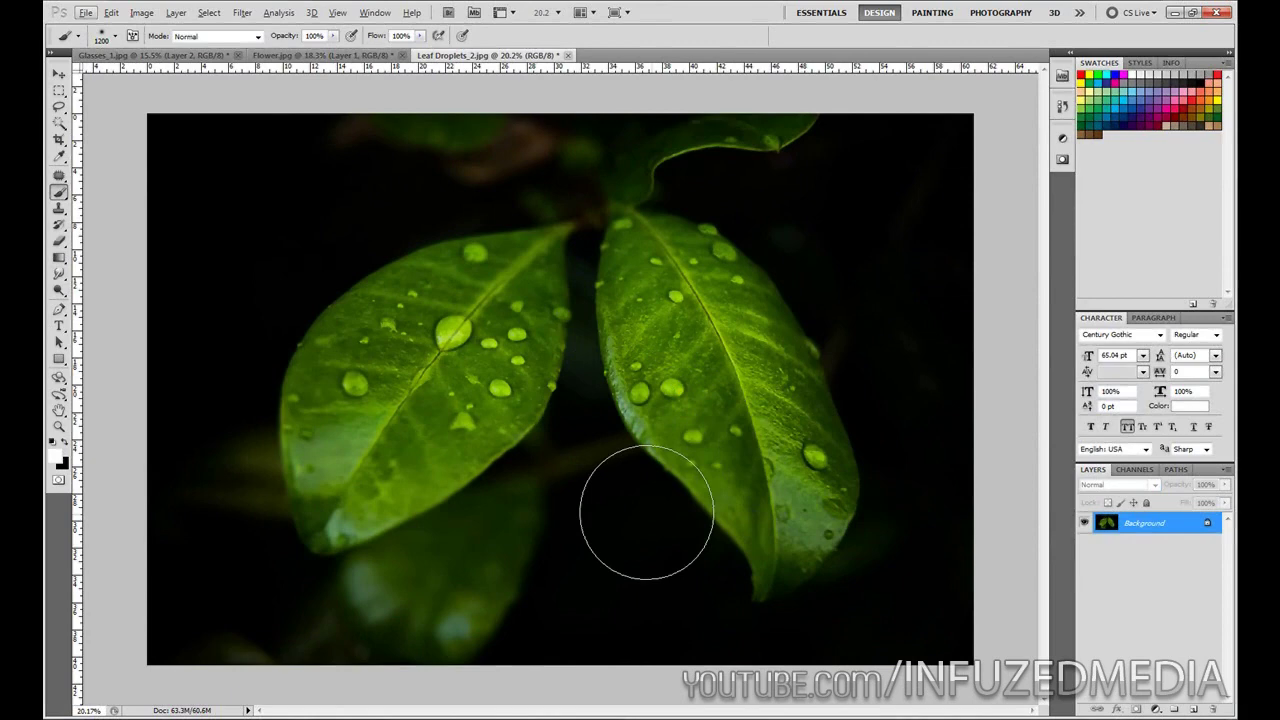
scroll(570, 400, down, 1)
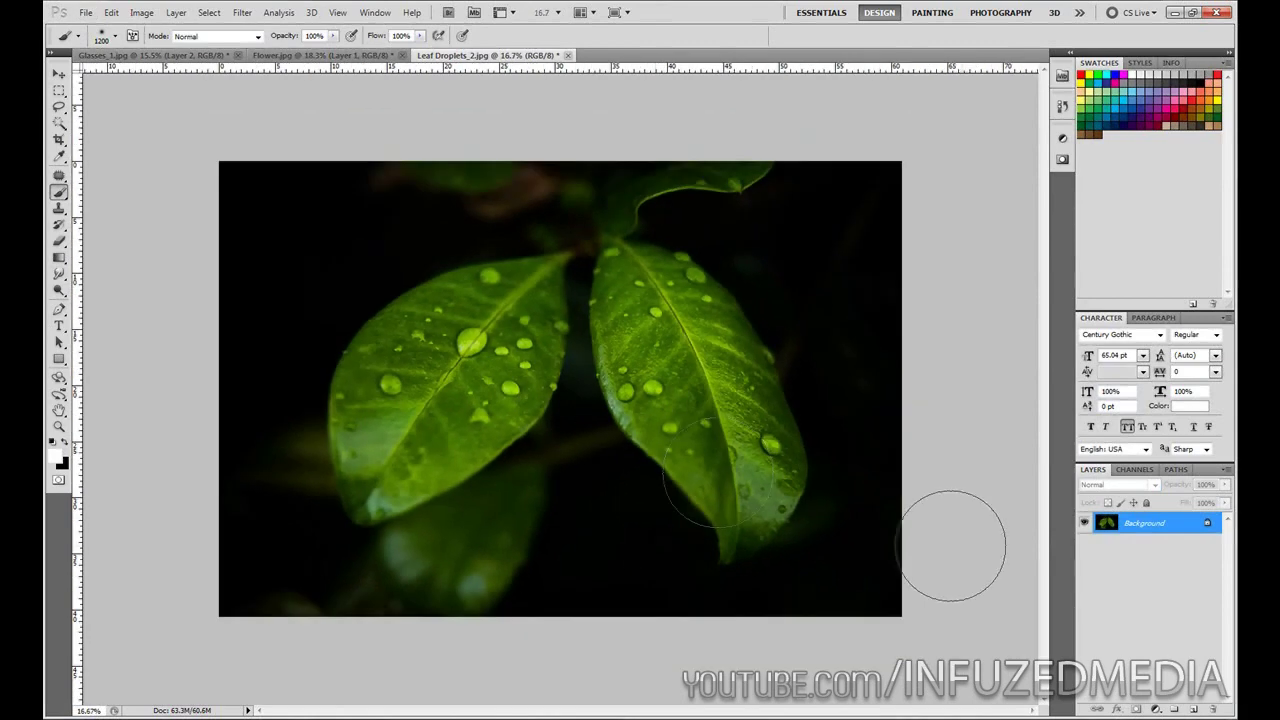
scroll(182, 492, up, 3)
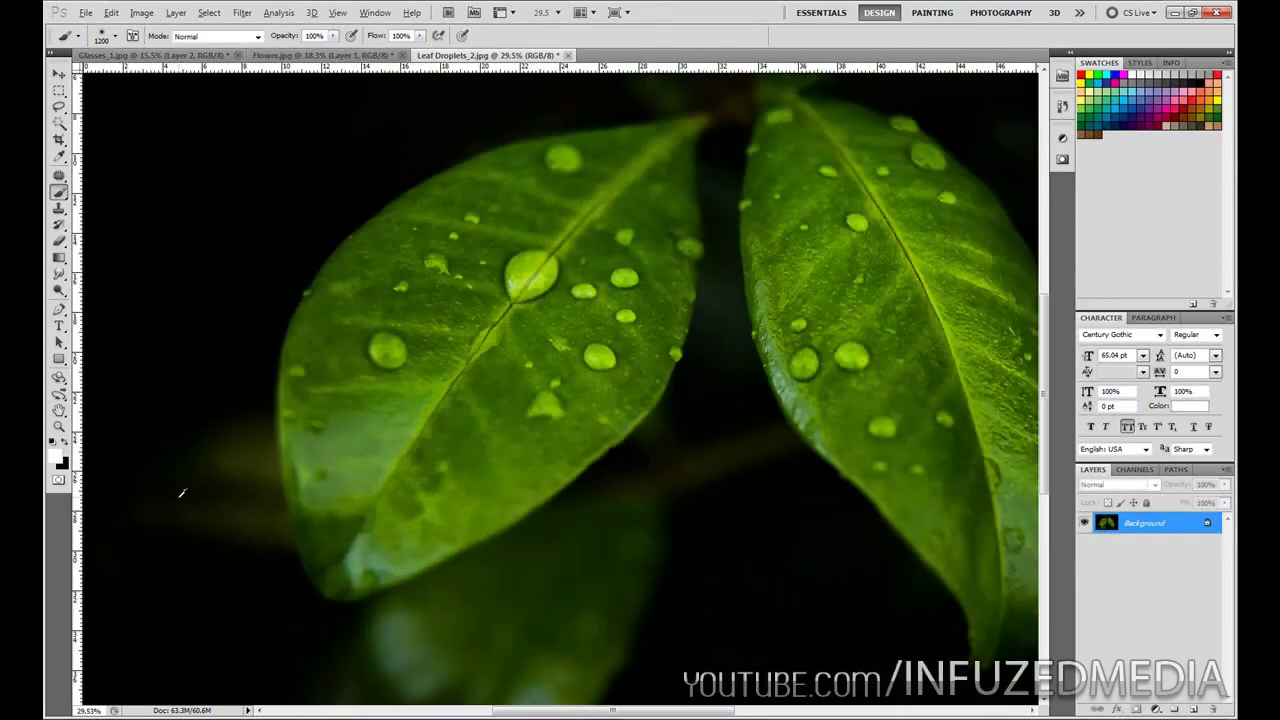
scroll(182, 492, down, 1)
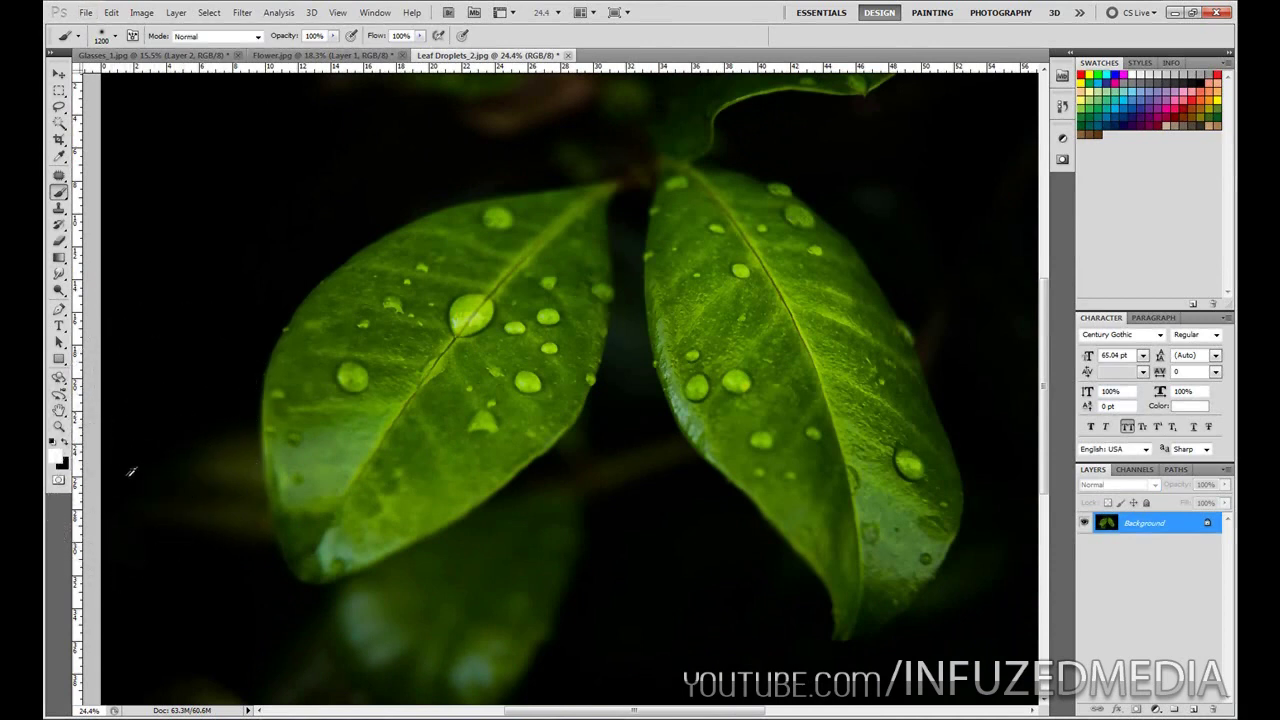
scroll(129, 466, down, 1)
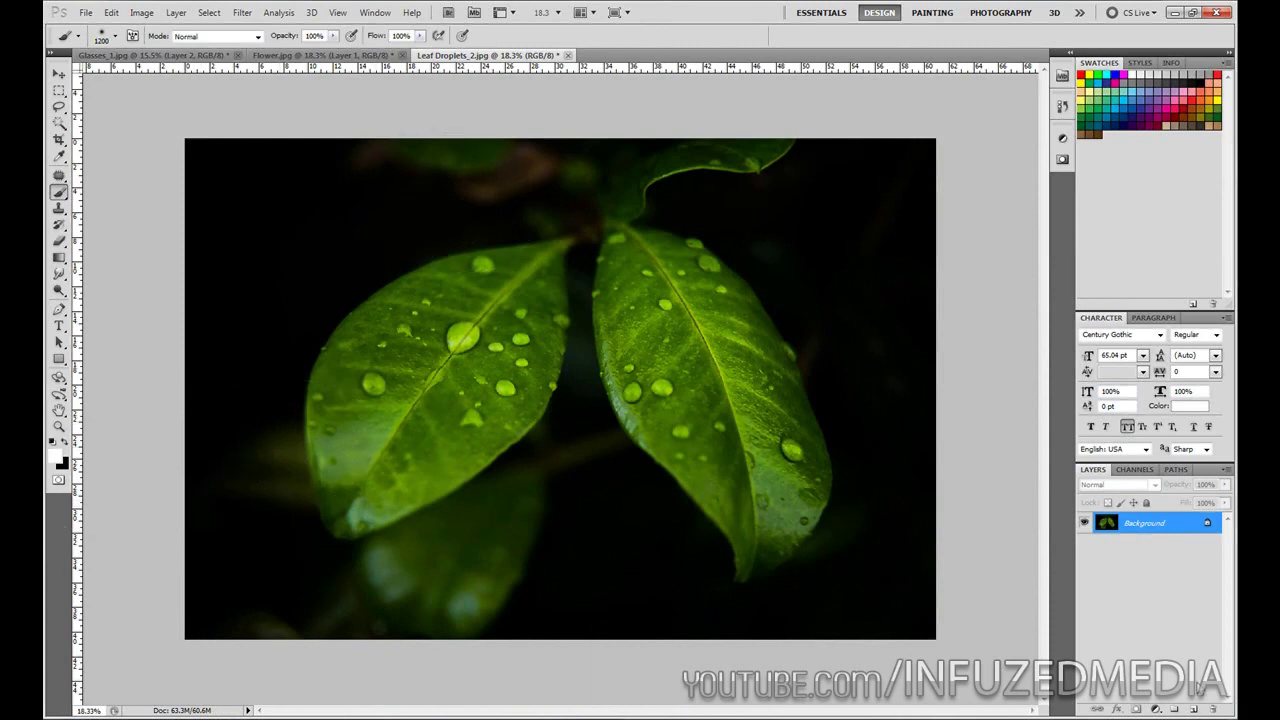
click(1197, 709)
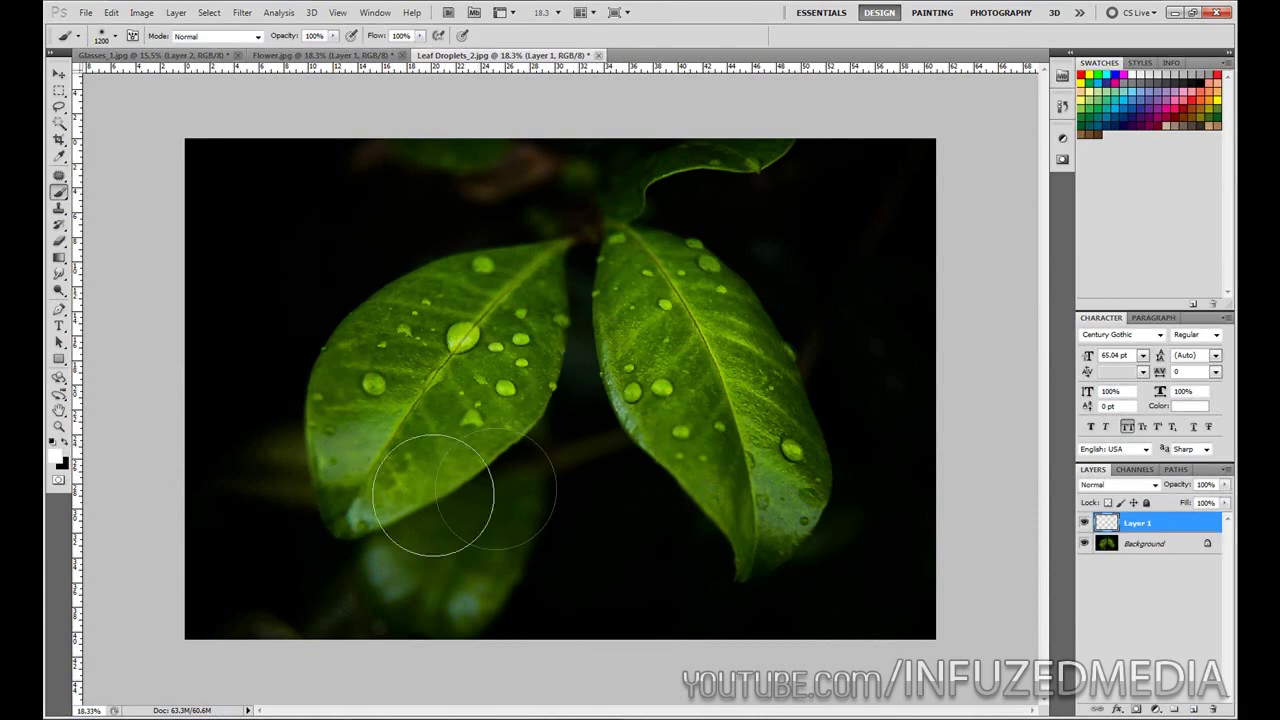
Paint the leaf photo's edges black with an enlarged soft brush, then erase spill with the Eraser
key(bracketright)
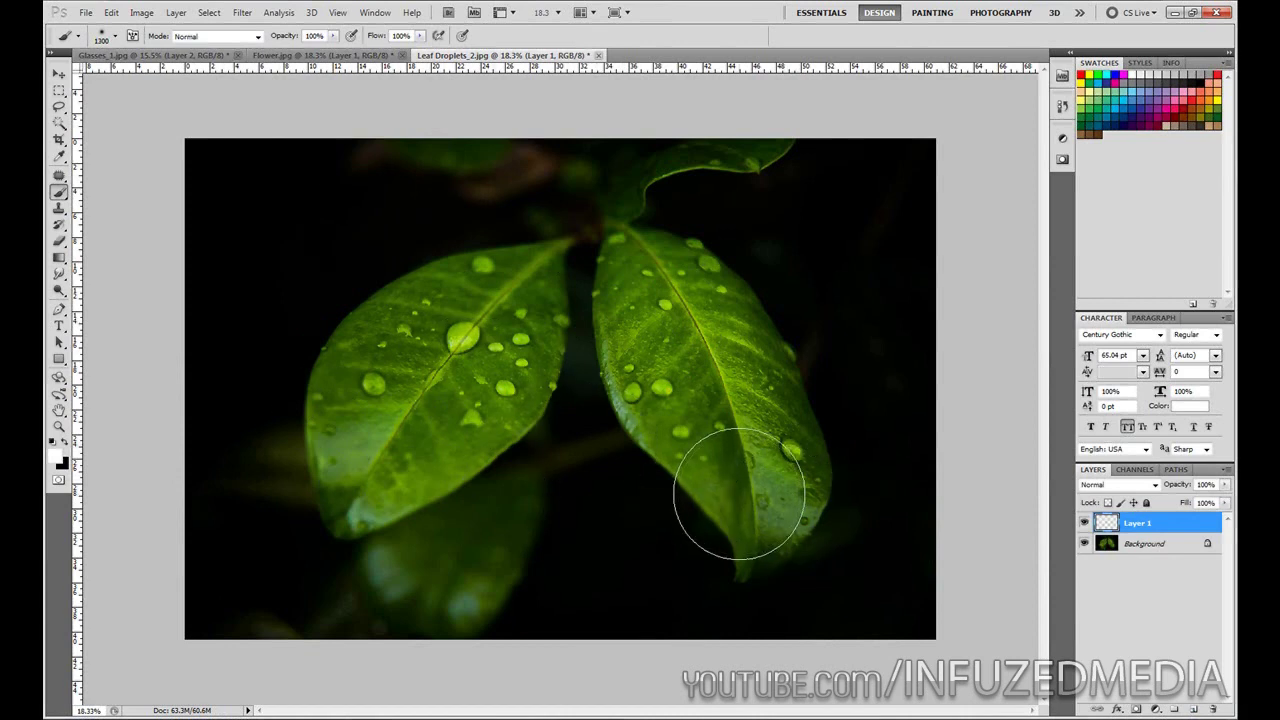
key(x)
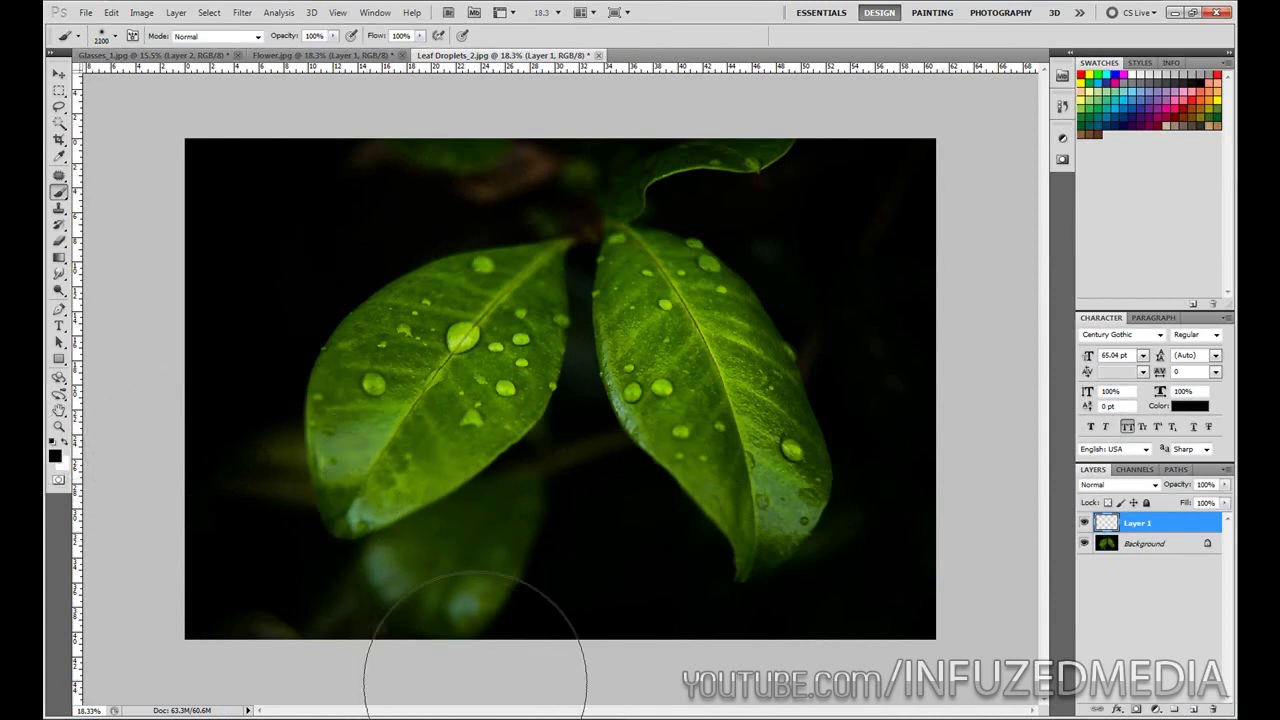
scroll(445, 640, down, 1)
key(bracketright)
key(bracketright)
key(bracketright)
key(bracketright)
key(bracketright)
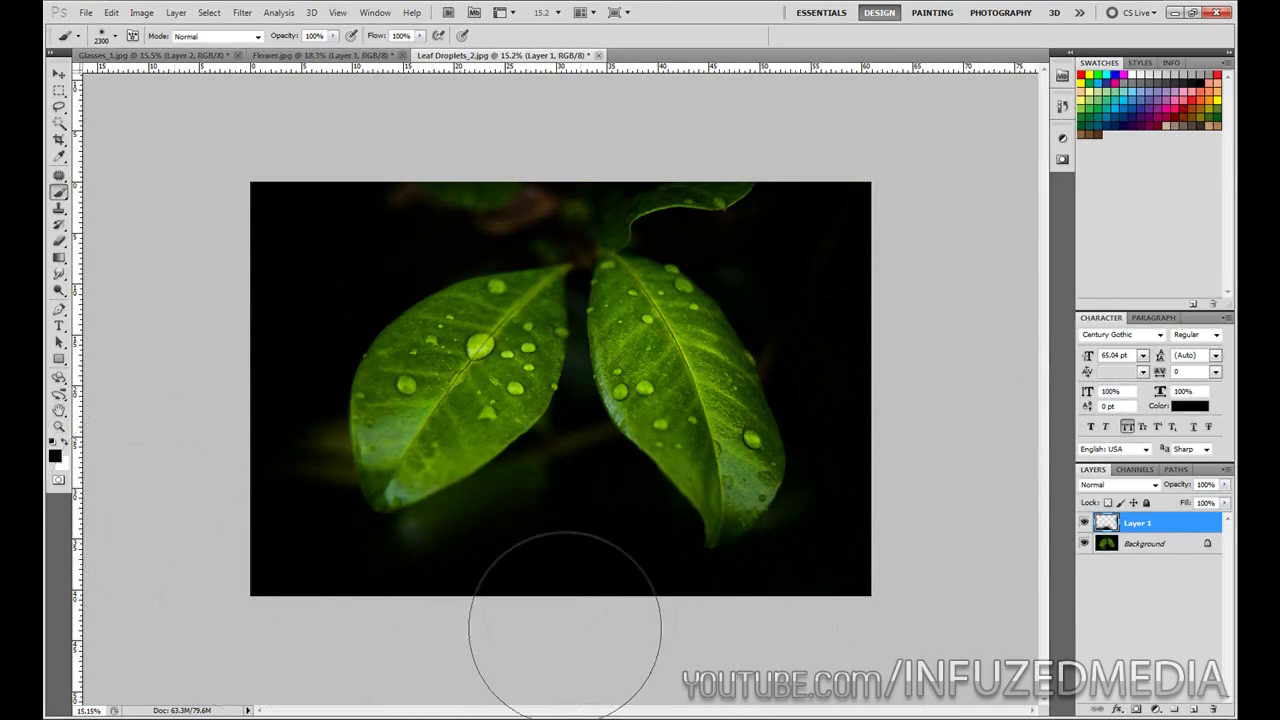
scroll(563, 610, up, 3)
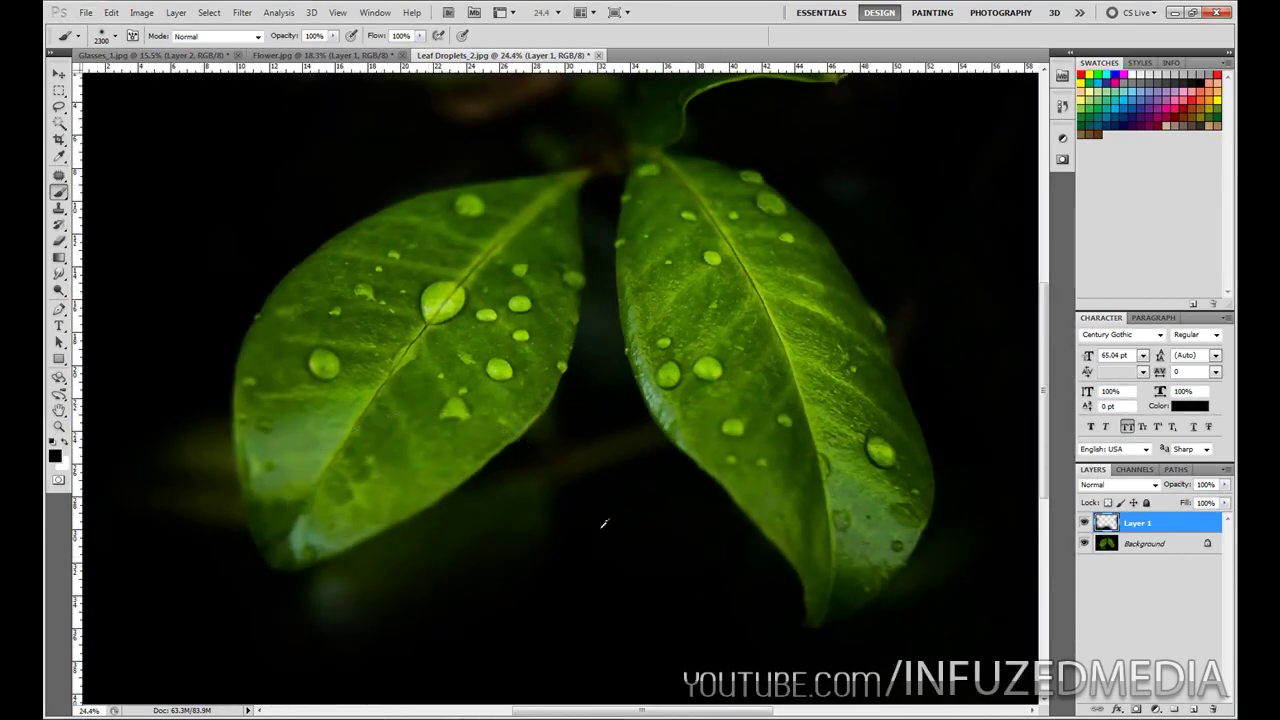
scroll(612, 500, down, 2)
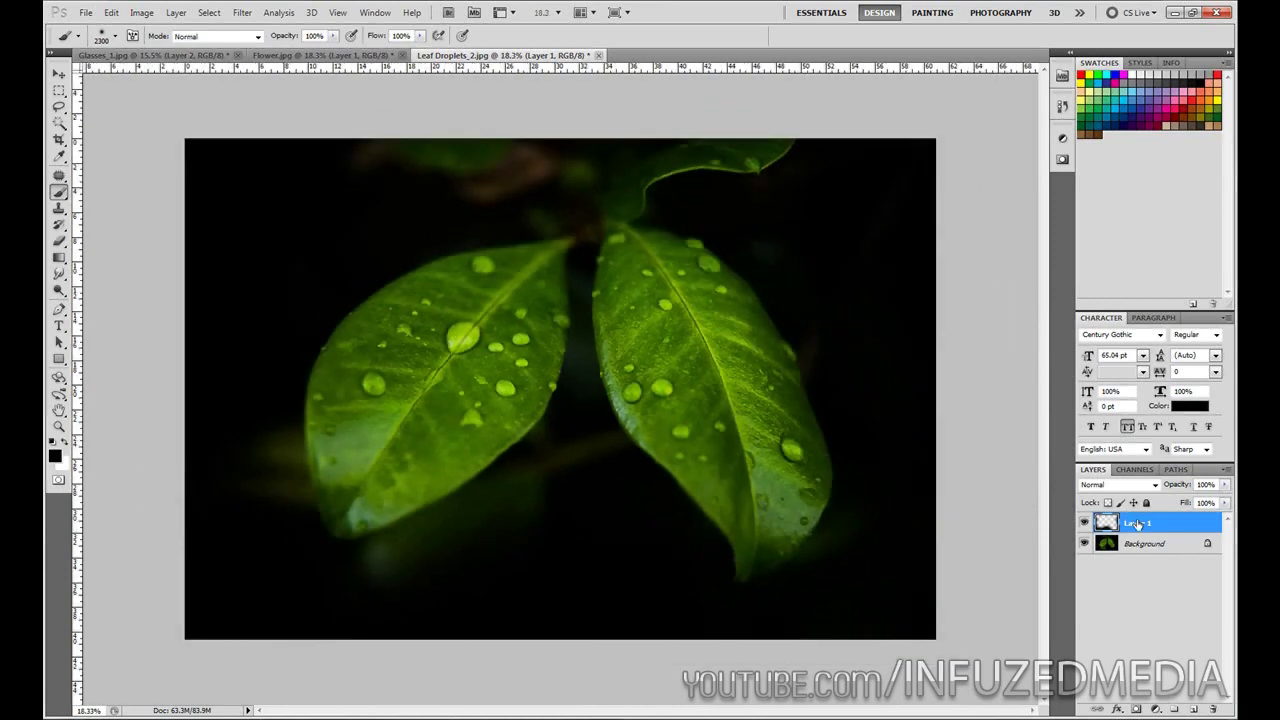
key(e)
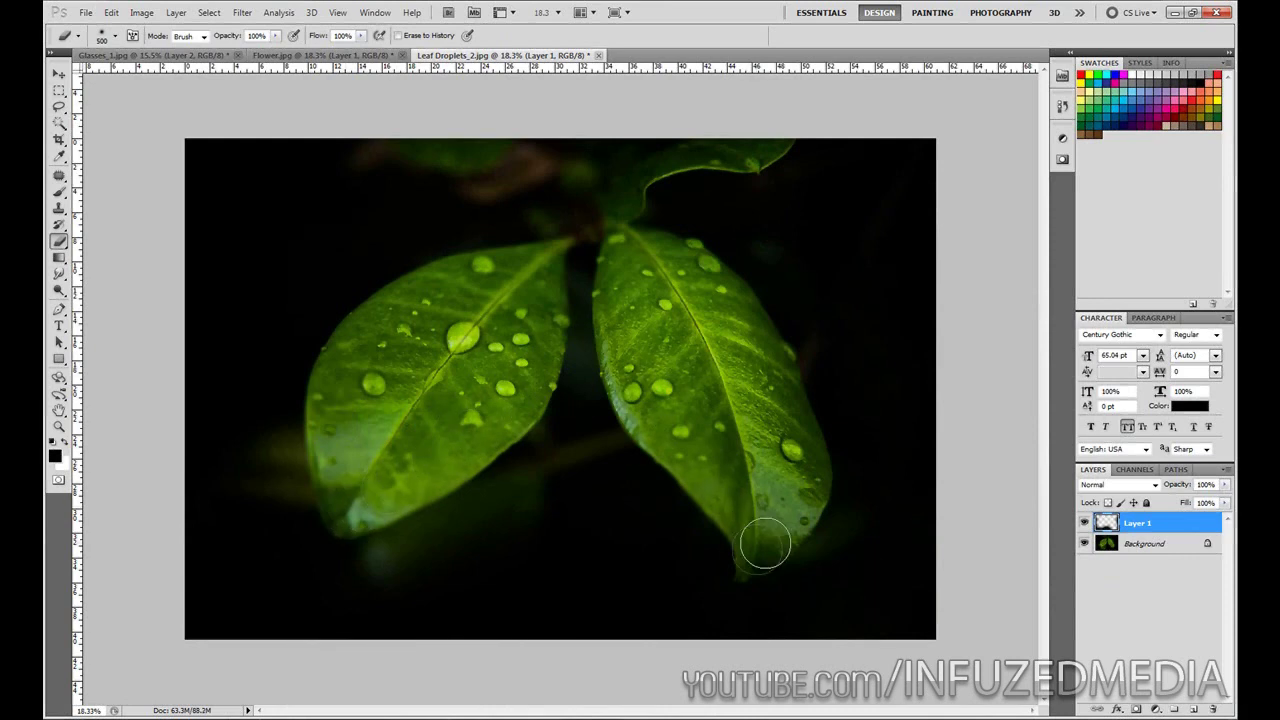
scroll(712, 335, down, 1)
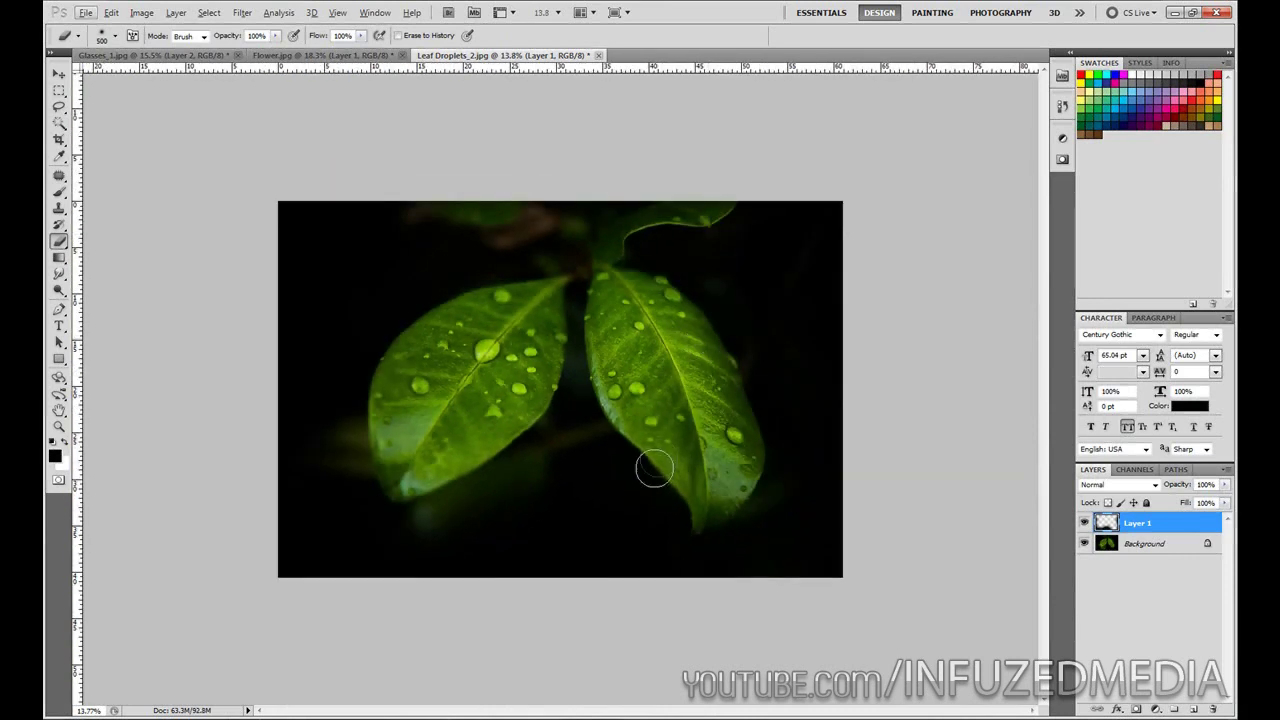
Pass through the Flower photo to Glasses_1.jpg and pick the Rectangular Marquee tool
click(286, 56)
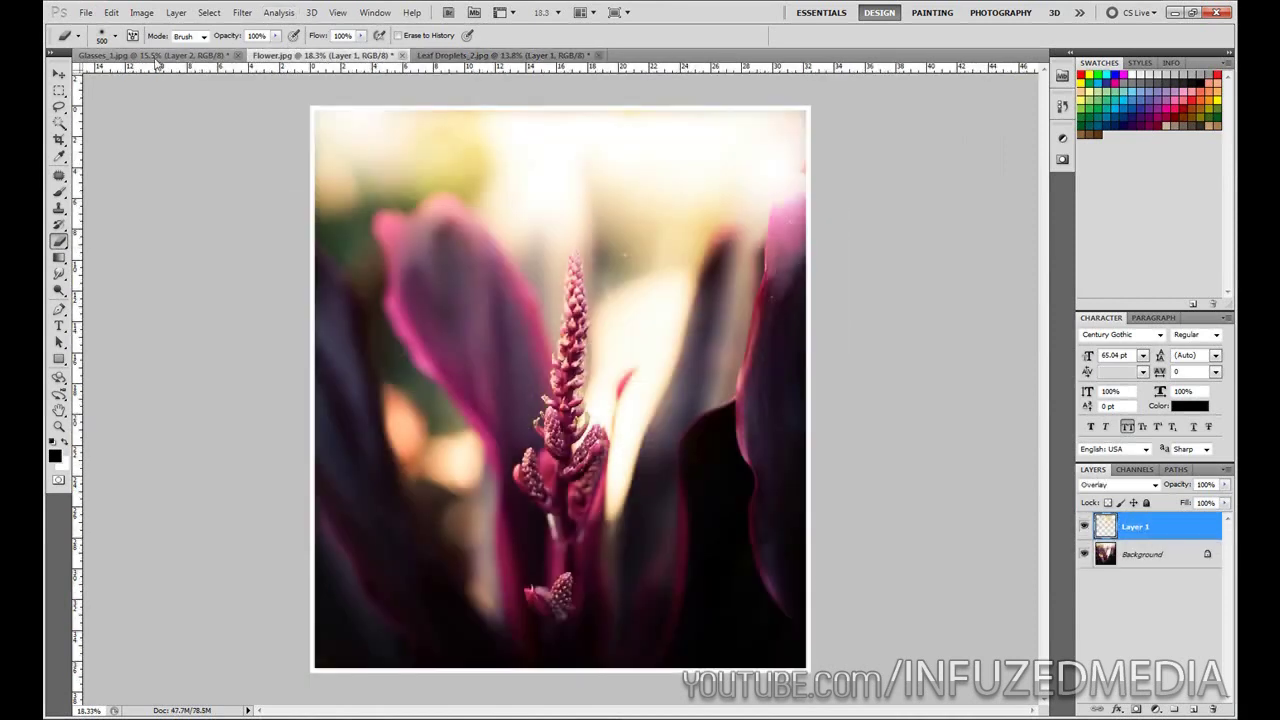
click(157, 56)
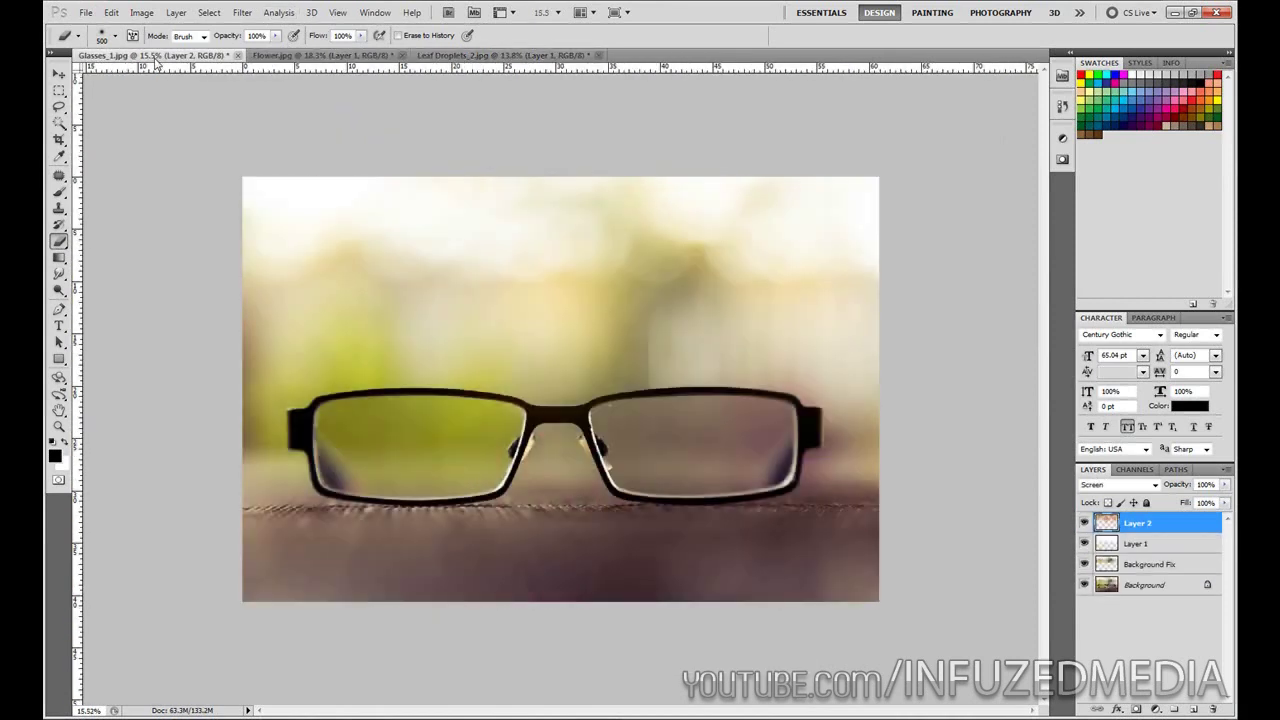
click(59, 91)
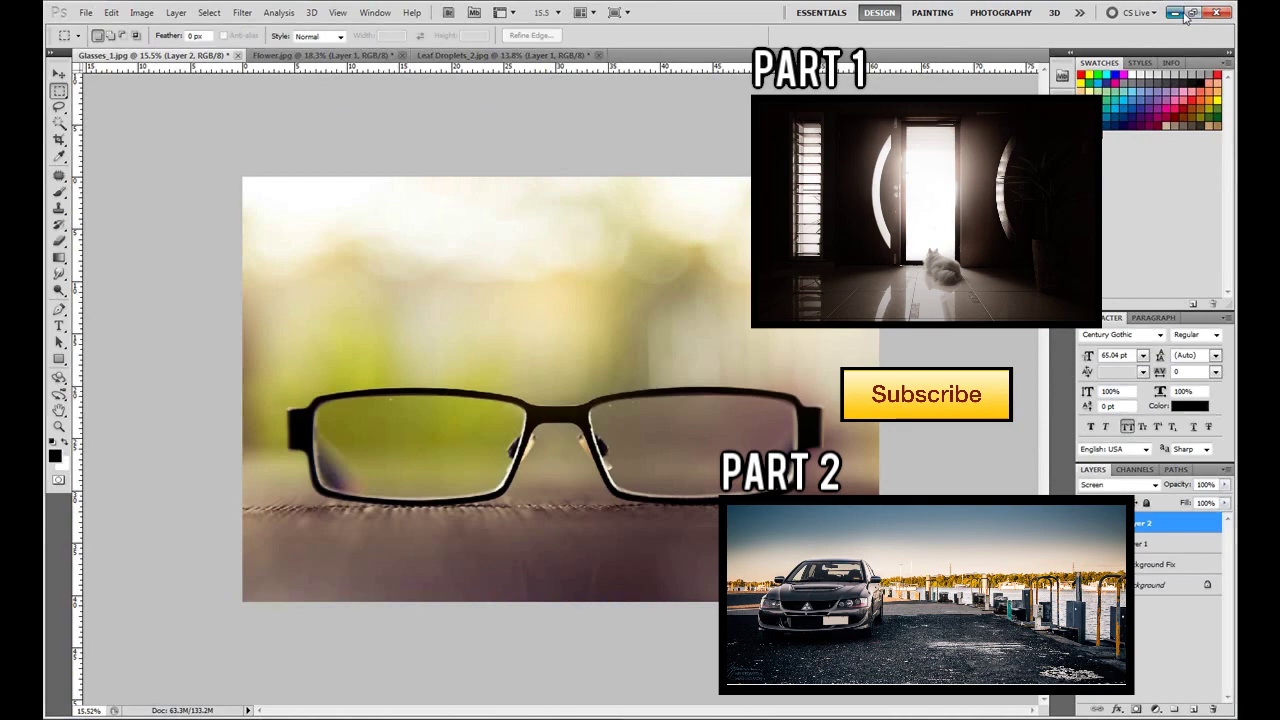
Minimize Photoshop and scroll down the DeviantArt profile gallery to The First Light
click(1176, 12)
scroll(729, 327, down, 2)
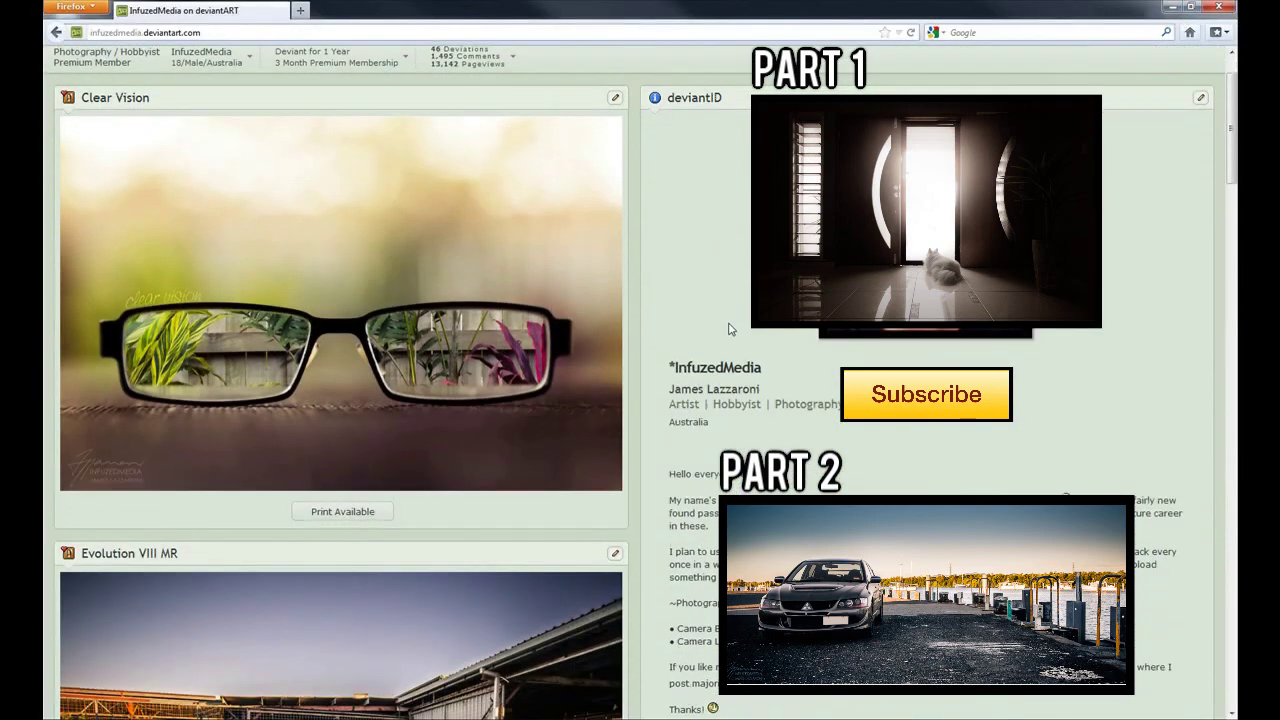
scroll(729, 327, down, 6)
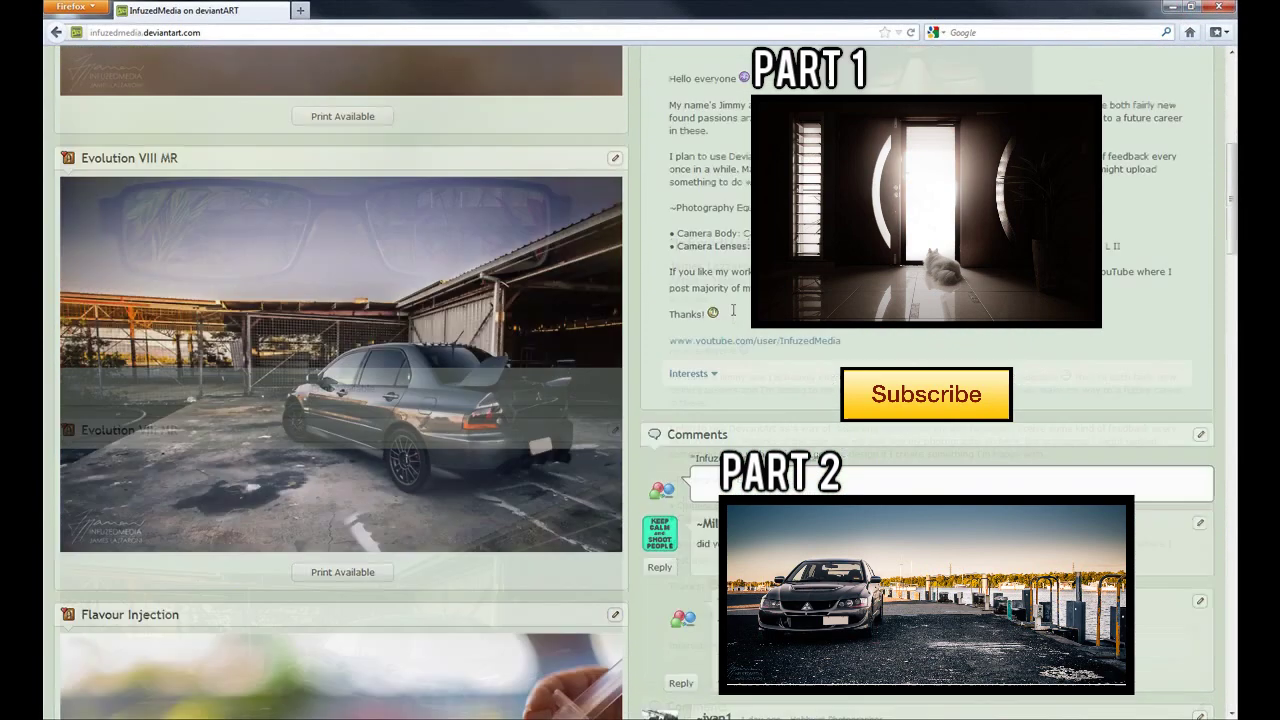
scroll(733, 314, down, 7)
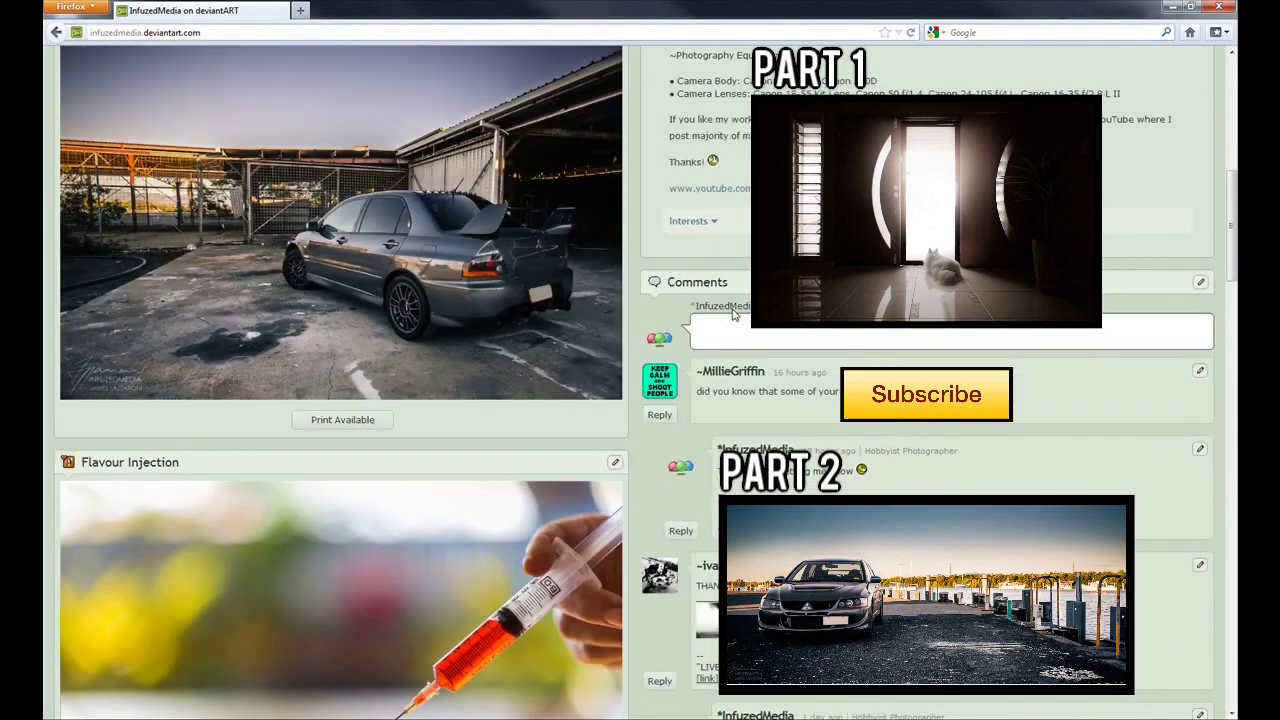
scroll(733, 314, down, 9)
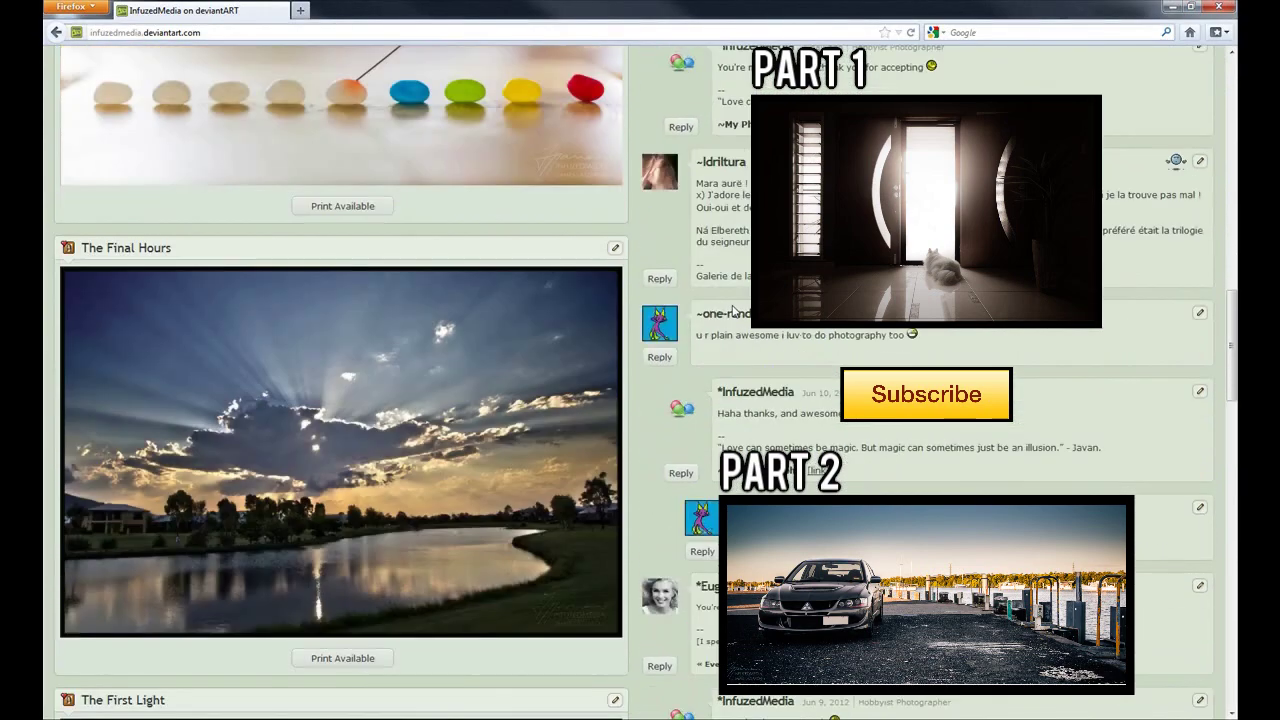